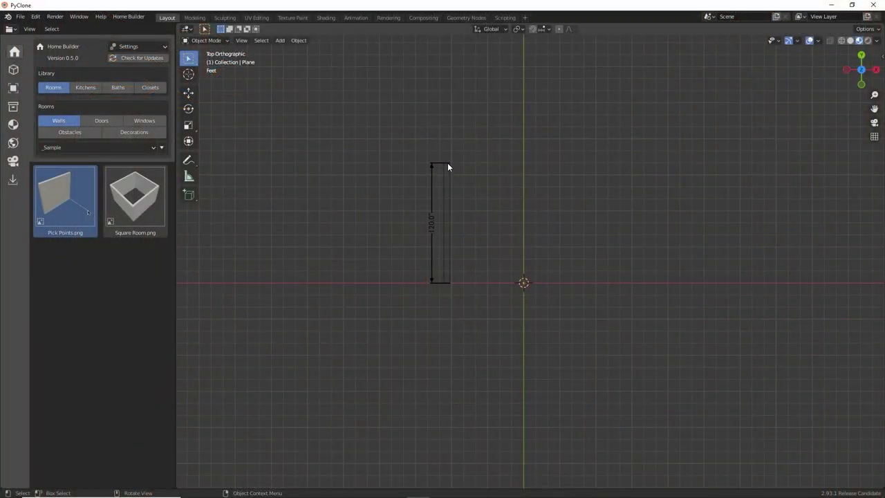
Finish the earlier walls and place tall closet units on the back and right walls.
click(448, 163)
click(573, 163)
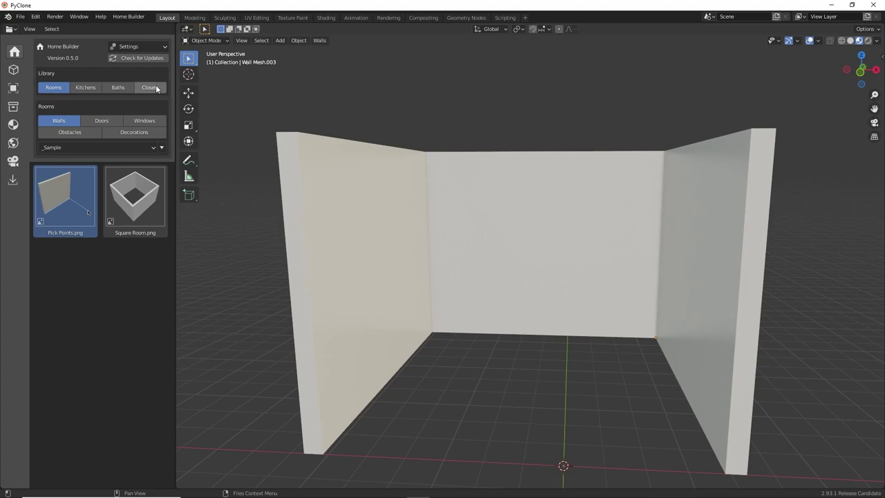
click(150, 87)
drag(135, 346, 484, 277)
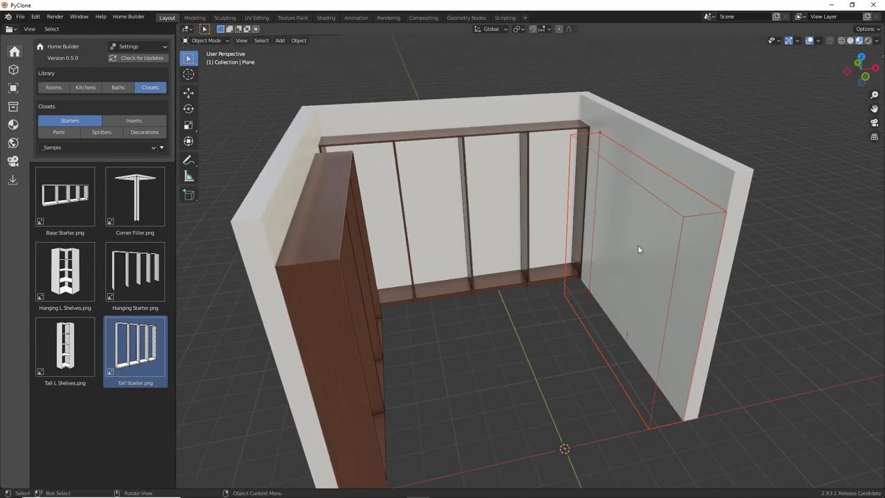
click(607, 288)
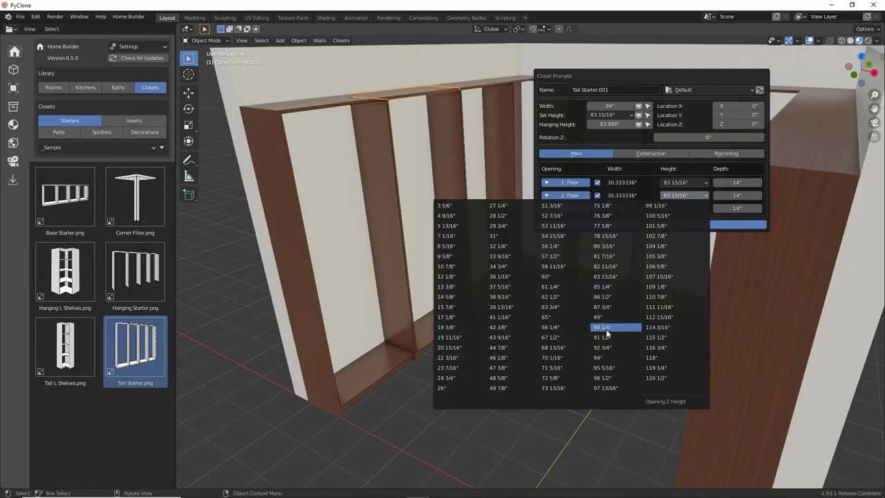
Make opening 2 90 1/4" high, 16" deep and 23" wide.
click(605, 328)
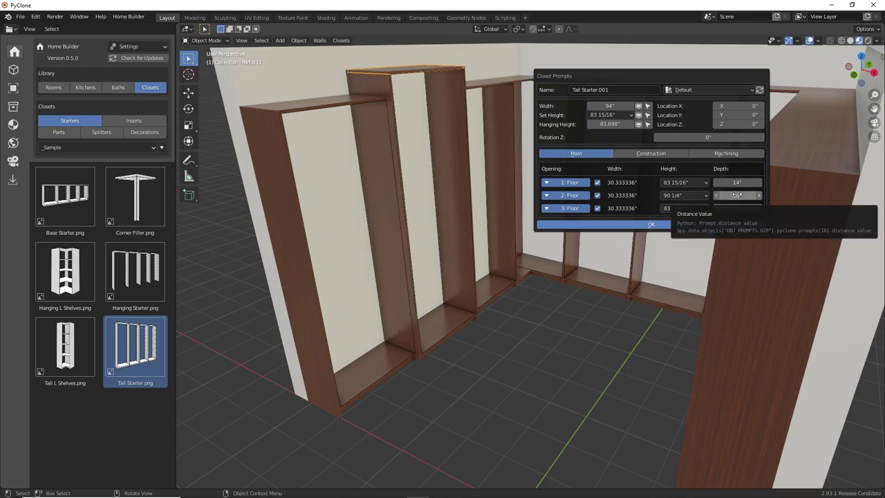
drag(731, 197, 738, 197)
click(597, 195)
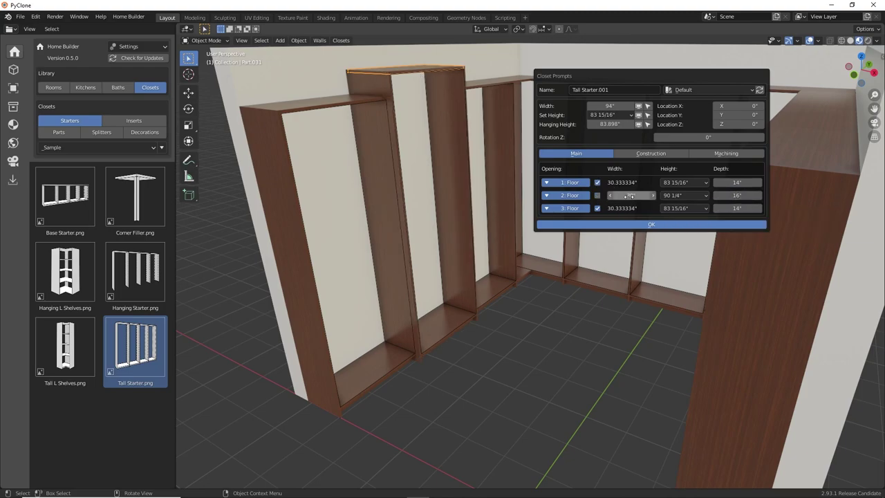
drag(628, 197, 601, 197)
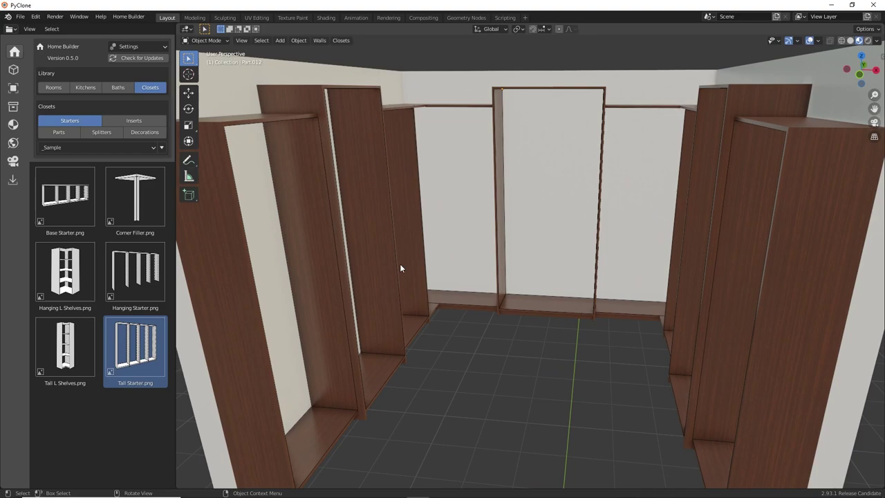
Add base doors and other inserts from the closet inserts library to the openings.
click(128, 120)
drag(65, 197, 548, 258)
scroll(100, 311, down, 4)
drag(135, 366, 546, 166)
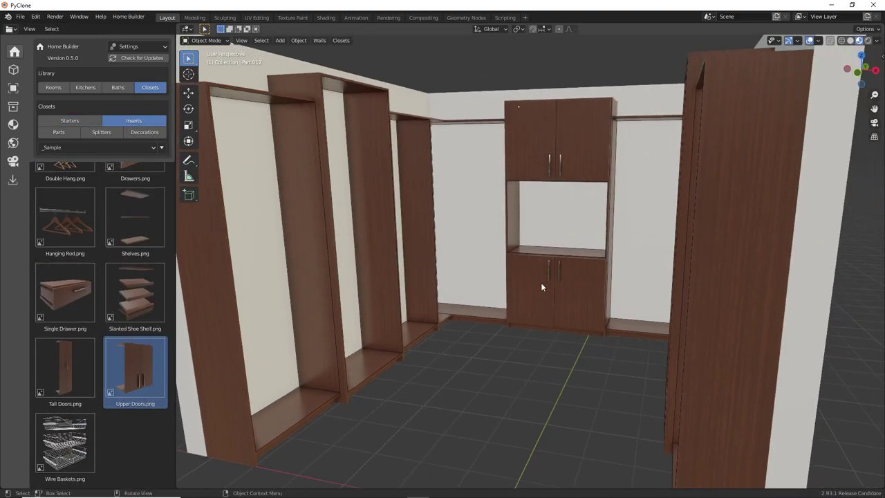
scroll(70, 239, up, 2)
drag(70, 239, 529, 207)
Bring a drawer unit onto the back wall and raise its drawer quantity from 3 to 5.
middle_drag(557, 206, 69, 326)
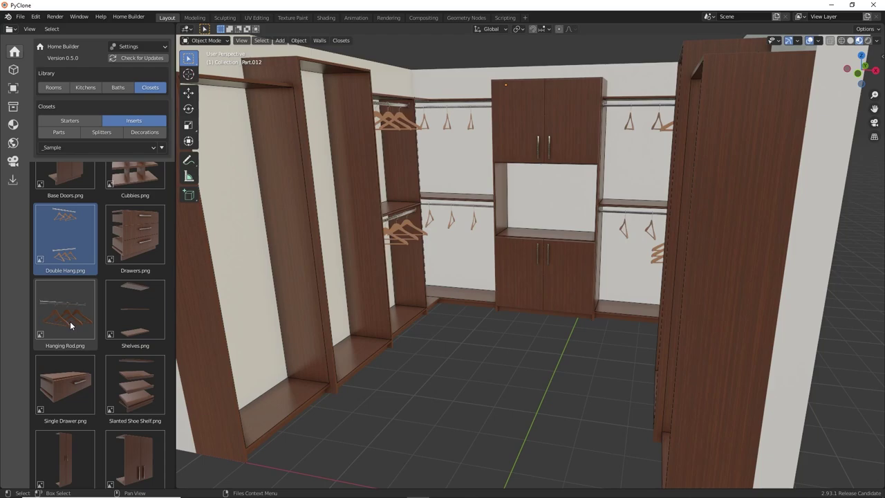
drag(135, 235, 345, 304)
scroll(360, 305, up, 3)
right_click(383, 295)
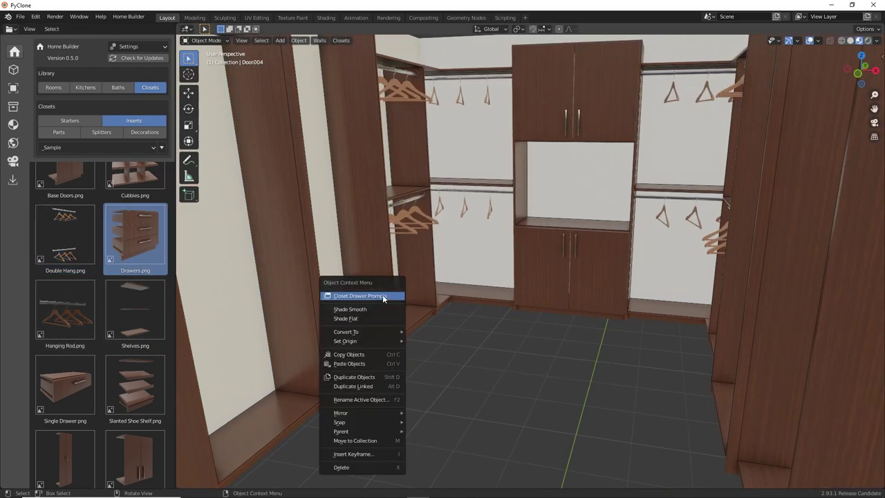
click(382, 295)
click(567, 207)
click(567, 207)
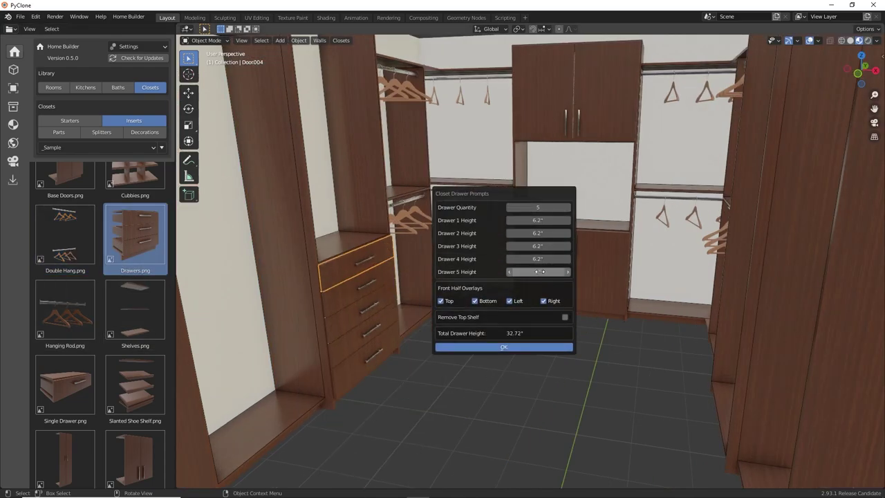
Face the back wall and reopen the drawer unit's settings.
middle_drag(539, 325, 505, 375)
right_click(515, 310)
click(514, 310)
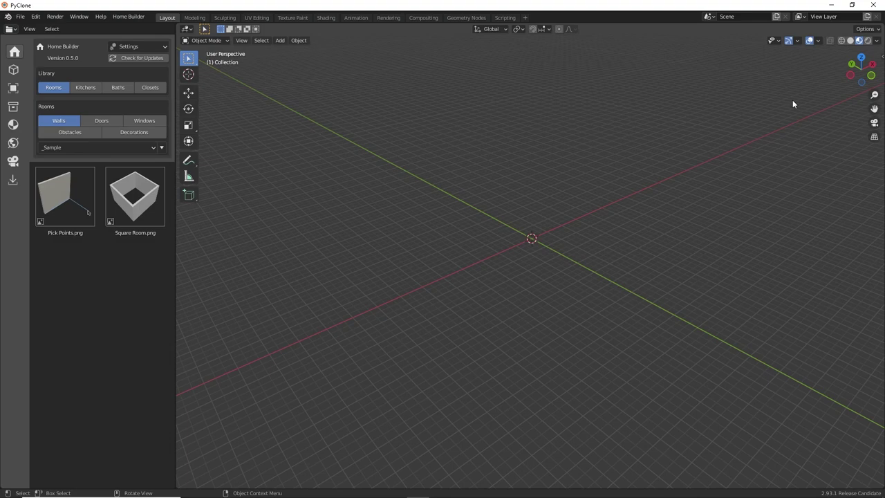
In Top view, draw three connected 120" walls forming a U open toward the front.
click(862, 60)
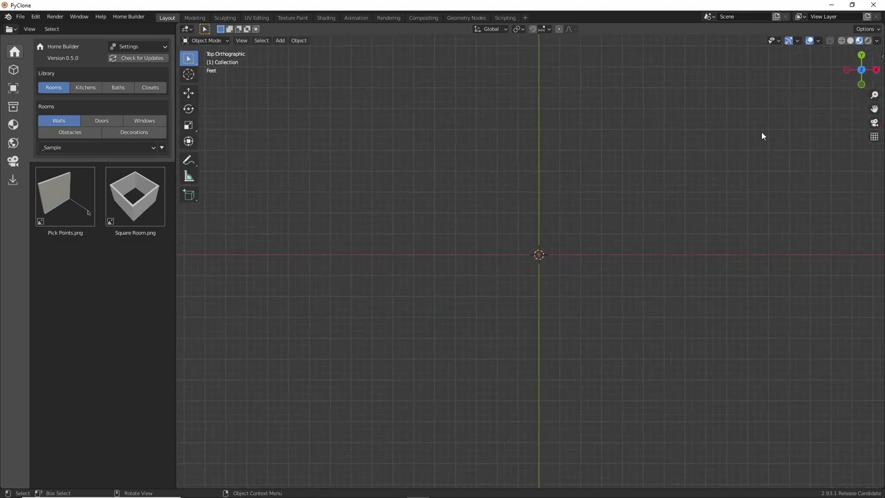
shift+middle_drag(561, 219, 550, 222)
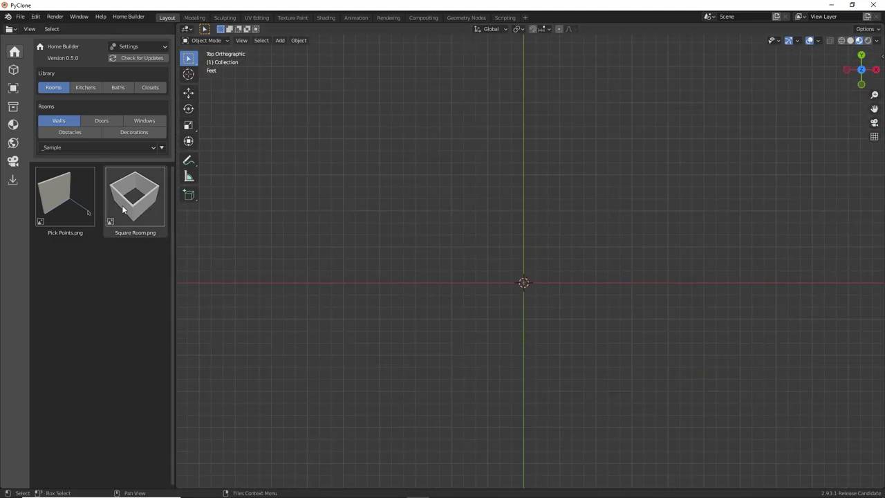
drag(64, 196, 441, 276)
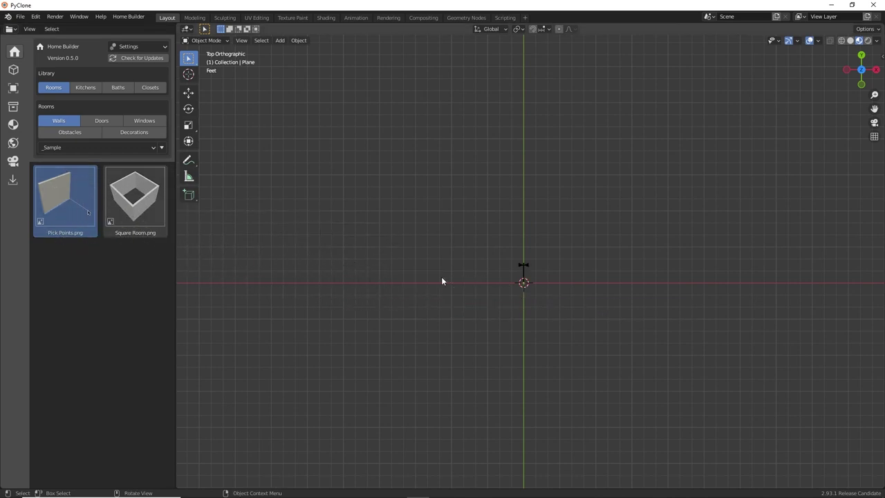
click(450, 281)
key(ctrl)
click(448, 164)
click(561, 164)
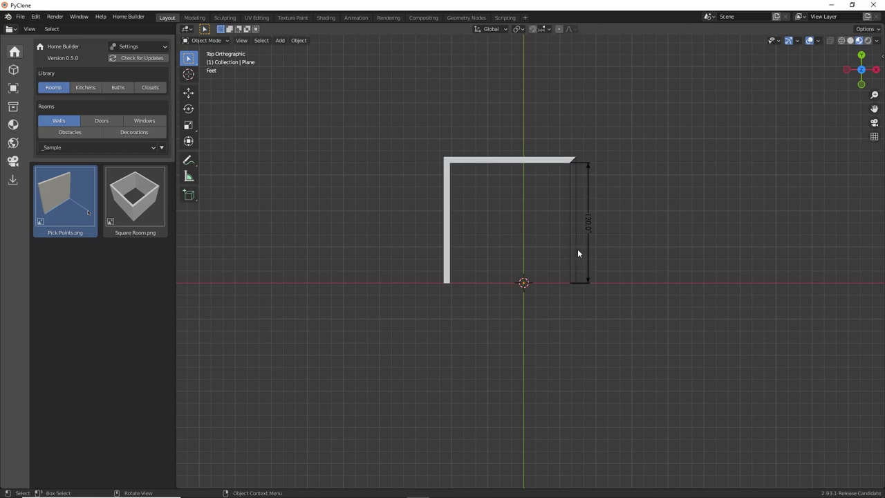
click(577, 250)
End wall drawing and orbit down to view the walls in 3-D.
right_click(534, 276)
key(Home)
mouse_move(534, 276)
middle_down()
mouse_move(507, 231)
mouse_move(496, 270)
mouse_move(527, 260)
middle_up()
middle_drag(528, 295, 306, 188)
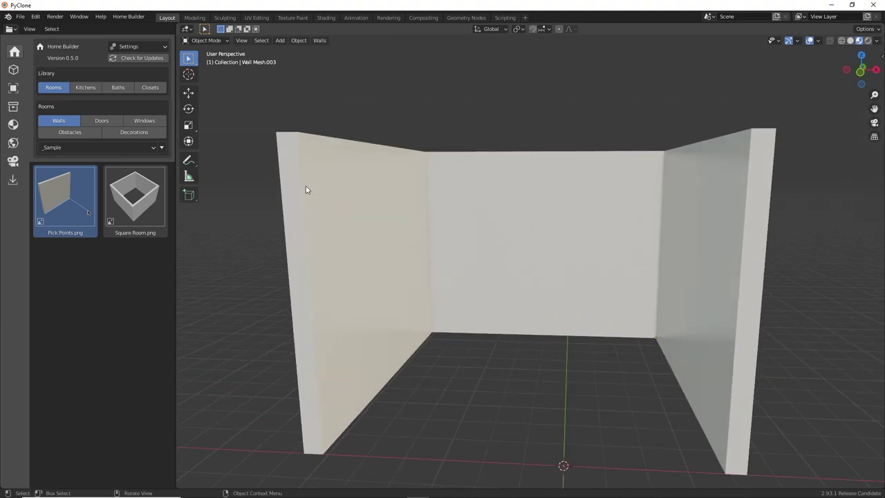
Place a four-opening Tall Starter on the back wall and drag a second one against the left wall.
click(153, 88)
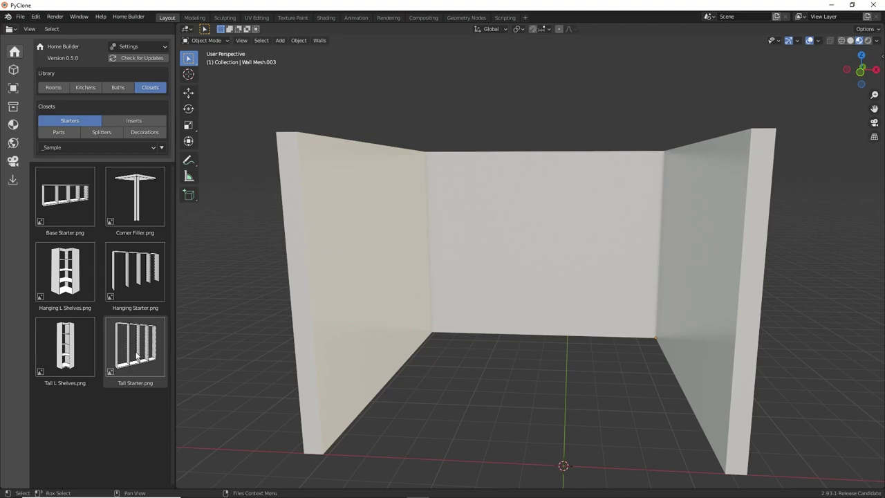
drag(137, 356, 363, 282)
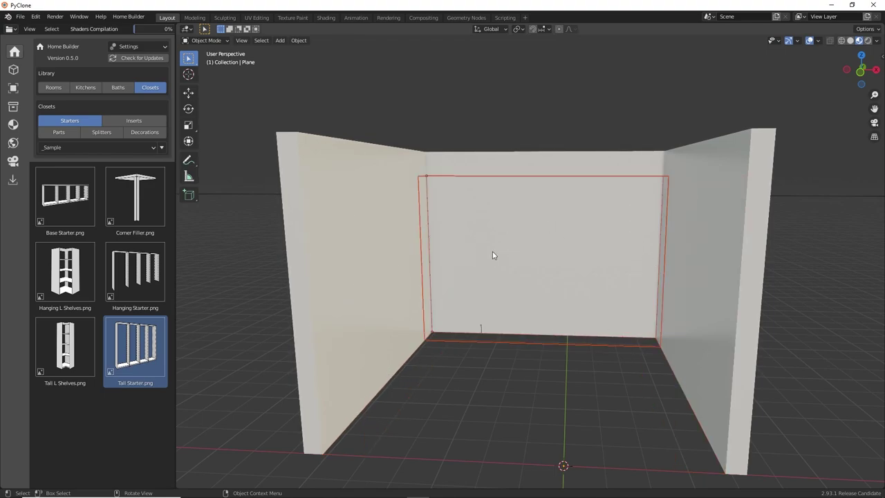
click(531, 248)
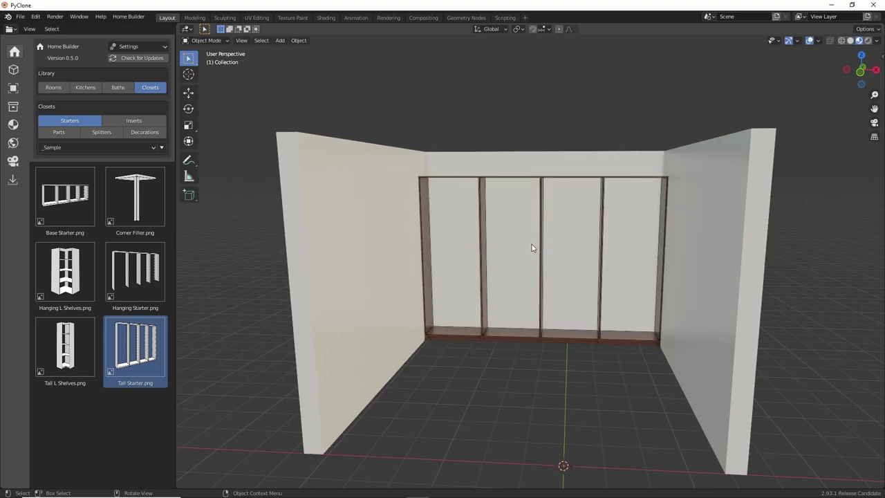
middle_drag(597, 250, 602, 272)
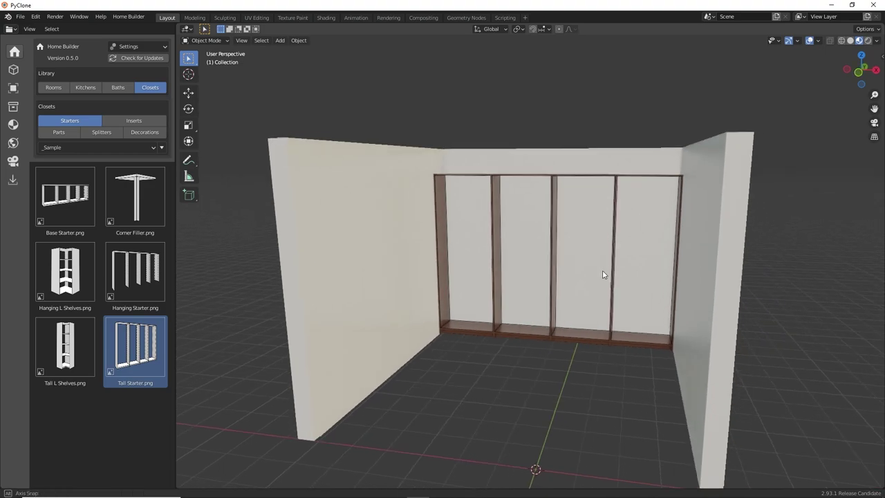
drag(135, 345, 357, 258)
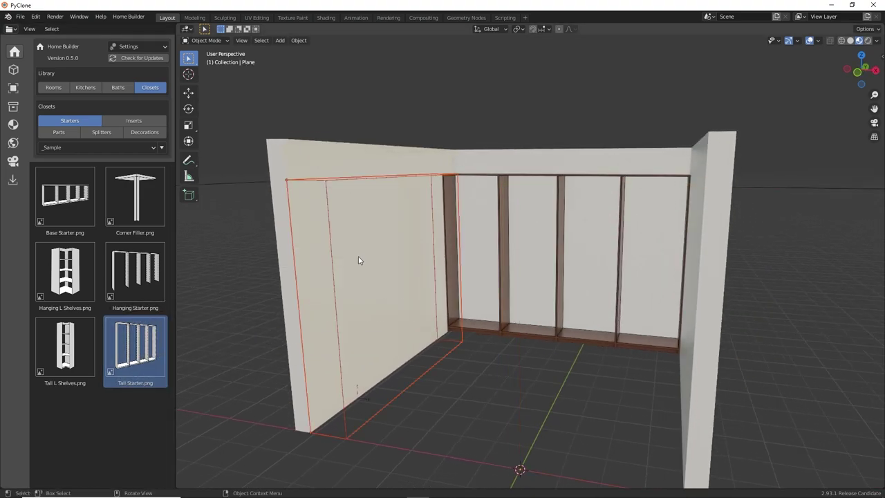
middle_drag(360, 253, 391, 236)
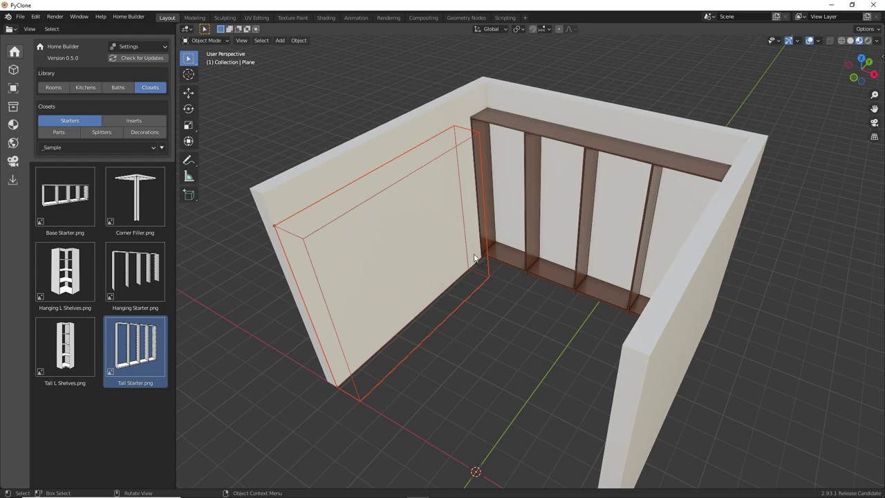
Place Tall Starter units on the left and right walls.
click(383, 235)
middle_drag(394, 237, 415, 267)
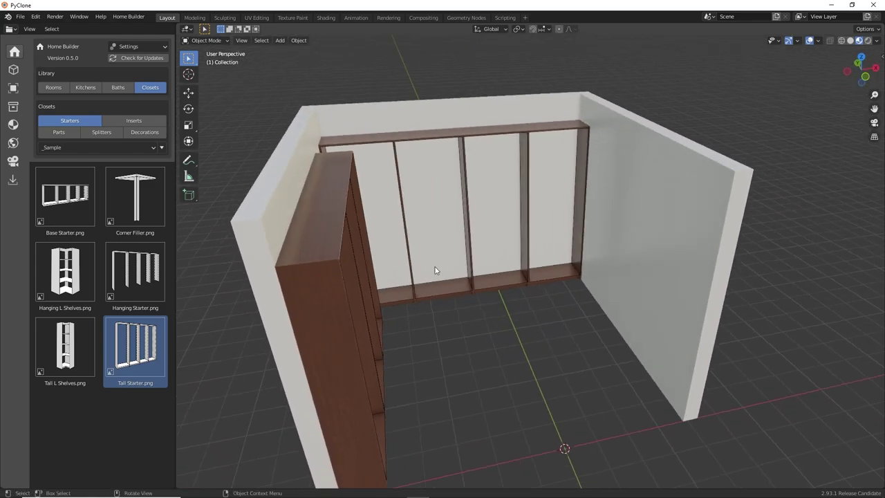
click(134, 349)
click(637, 245)
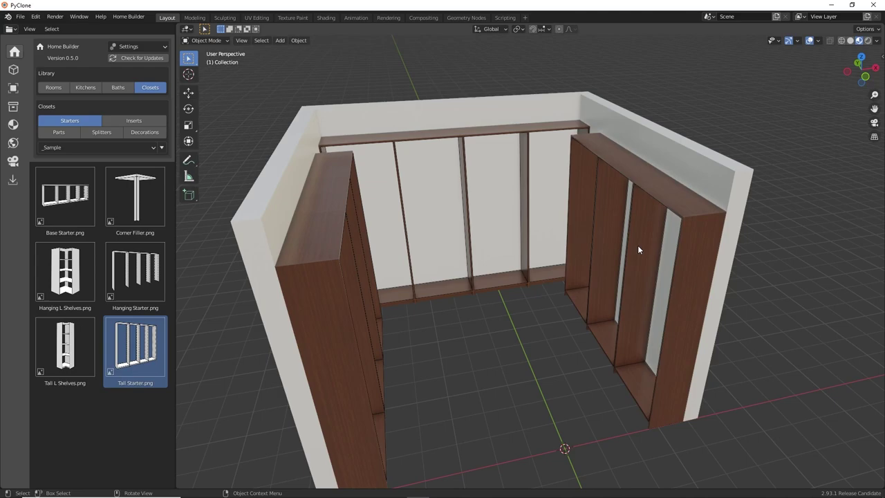
middle_drag(637, 245, 559, 290)
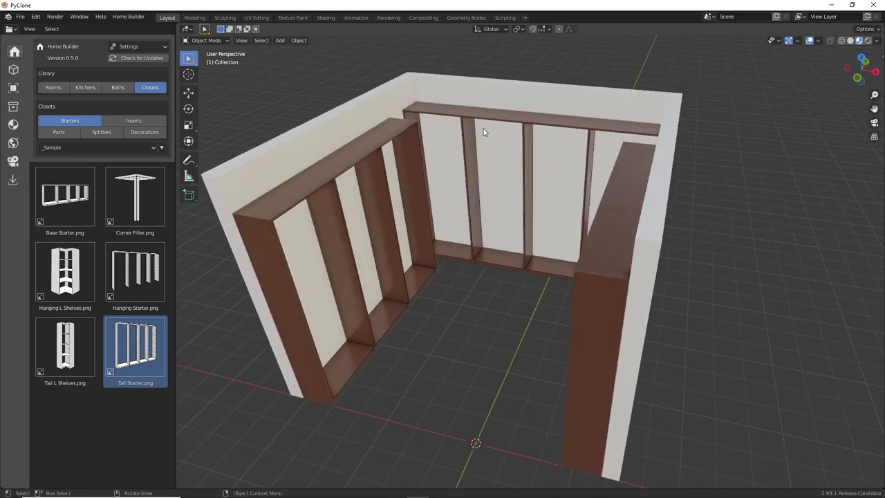
Orbit toward the back corner and select the left closet's top panel.
scroll(484, 131, up, 3)
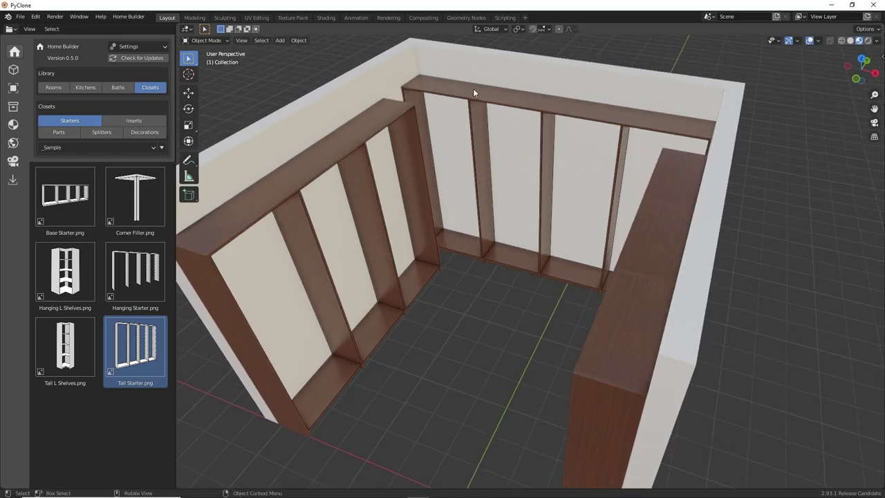
middle_drag(473, 88, 477, 136)
scroll(477, 136, up, 5)
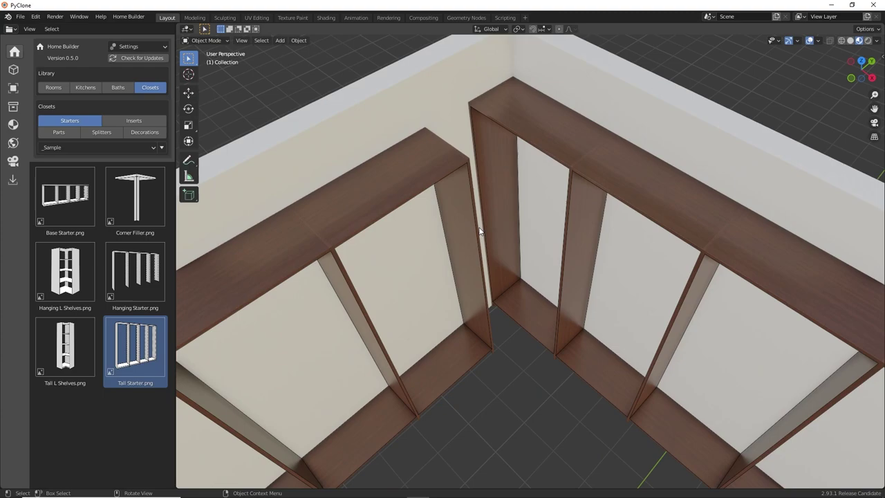
middle_drag(480, 231, 476, 181)
click(416, 149)
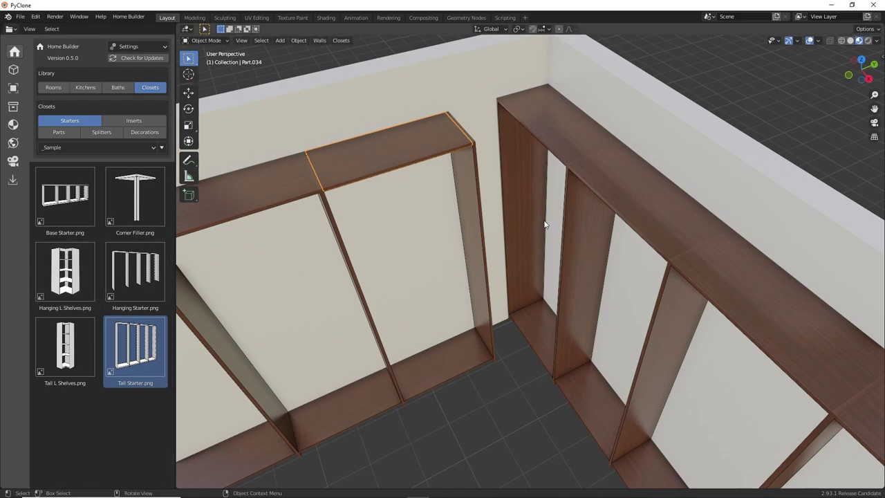
Turn on Bridge Right in the first unit's Construction options, then close its prompts.
right_click(439, 212)
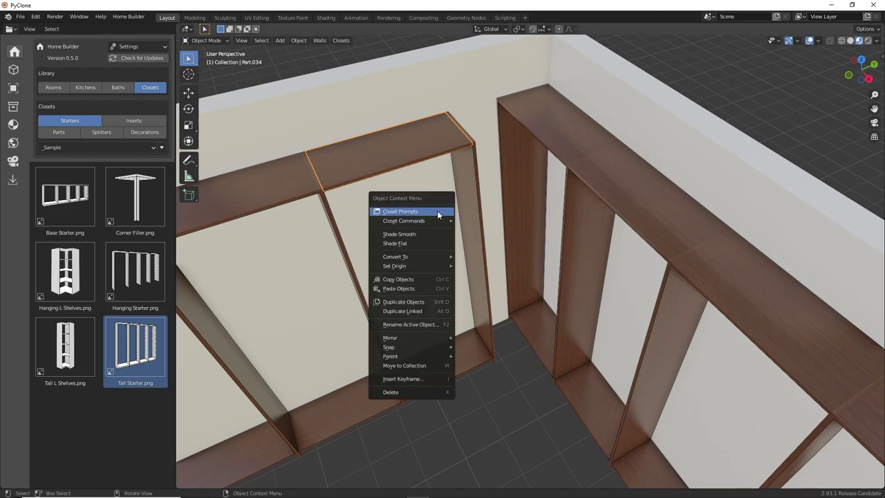
right_click(396, 143)
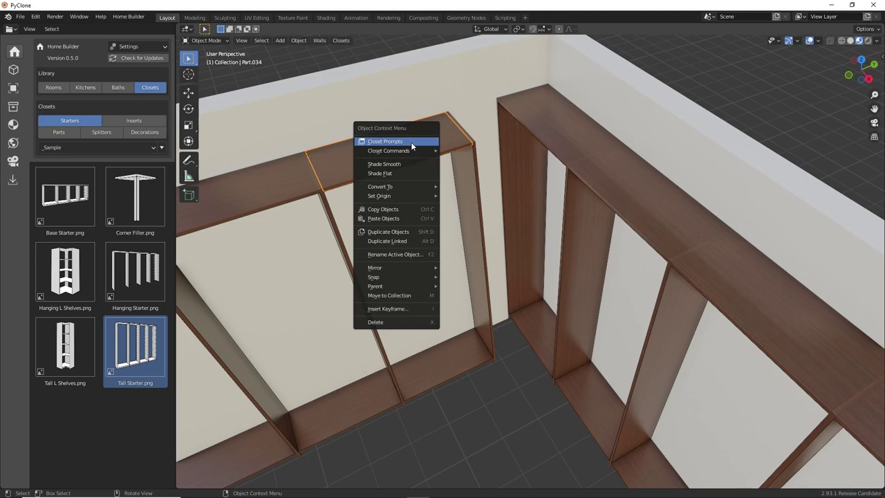
click(406, 144)
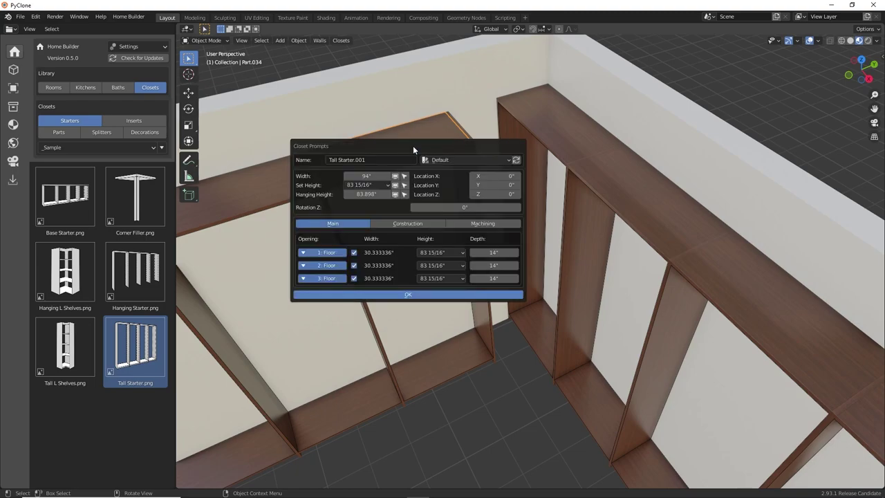
drag(413, 145, 669, 105)
click(667, 166)
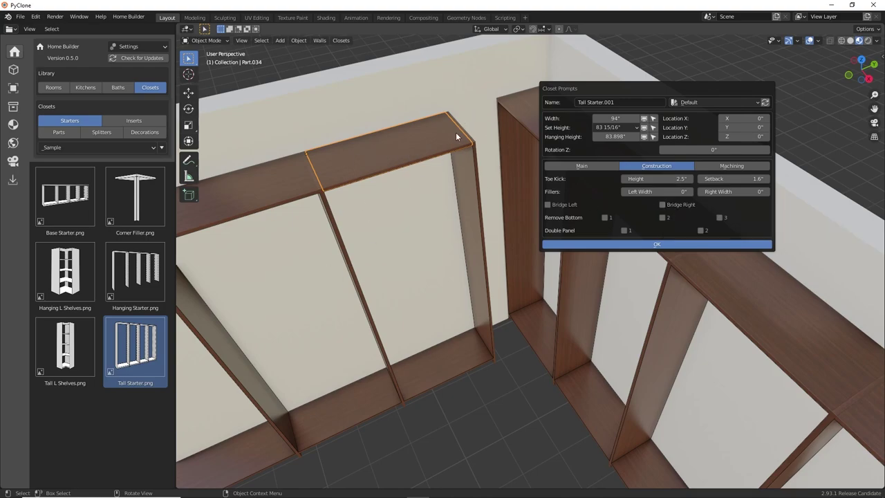
click(663, 205)
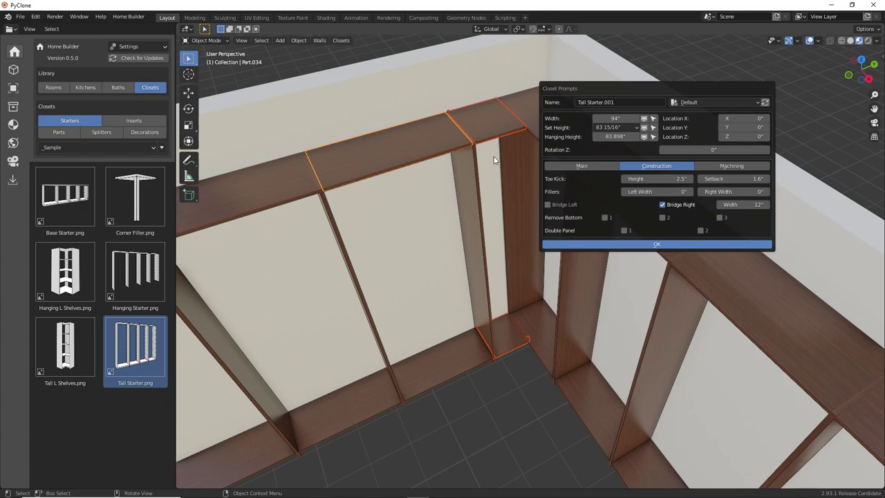
click(495, 165)
Turn on Bridge Left in the other corner unit's Construction options and confirm.
click(502, 193)
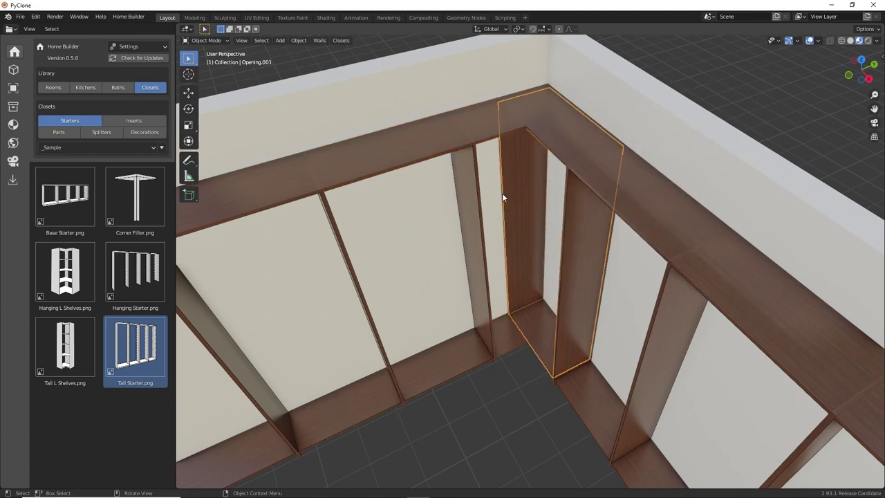
middle_drag(502, 193, 523, 225)
click(664, 97)
middle_drag(665, 97, 642, 196)
click(642, 196)
right_click(640, 194)
click(636, 191)
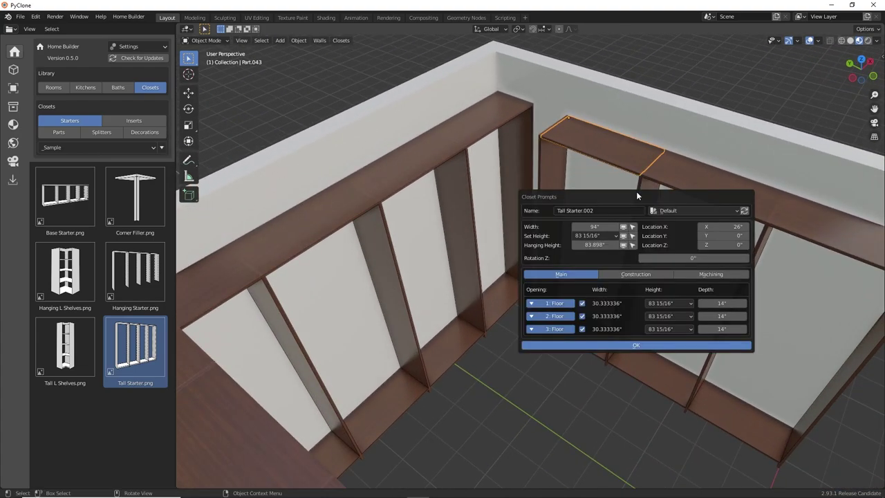
click(623, 275)
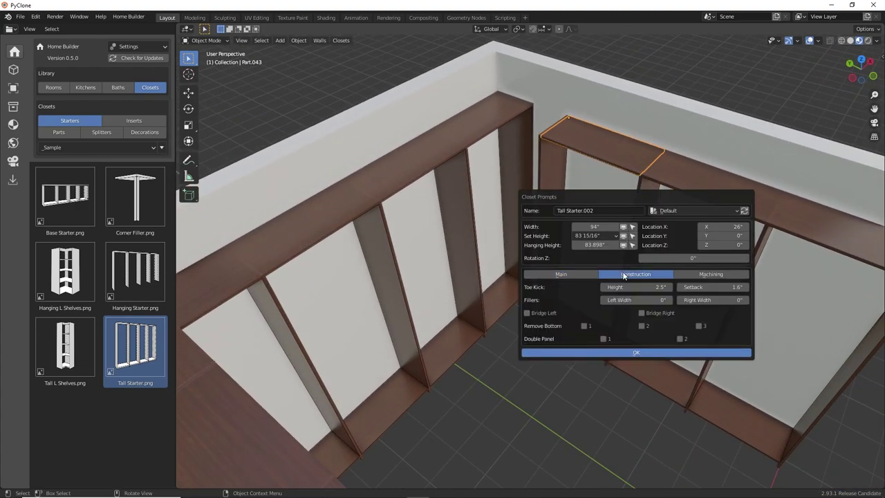
click(528, 312)
click(618, 353)
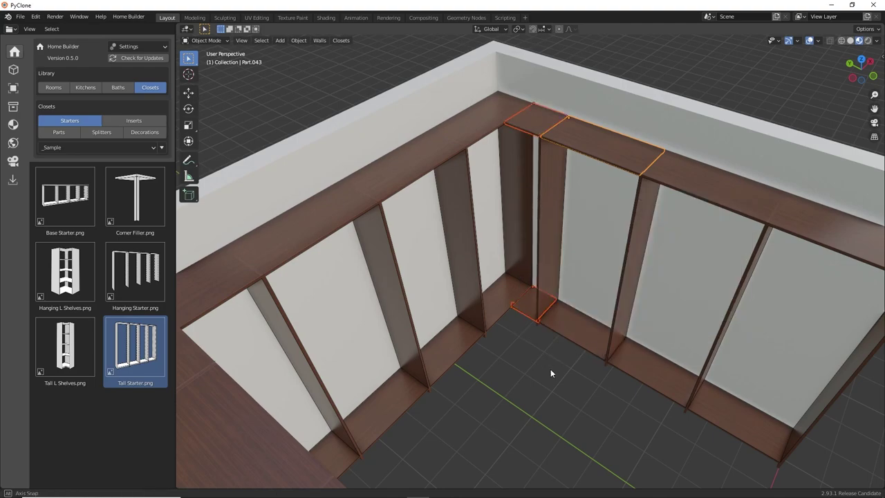
Orbit to the other side of the closet and select the left unit's top panel.
middle_drag(550, 369, 512, 287)
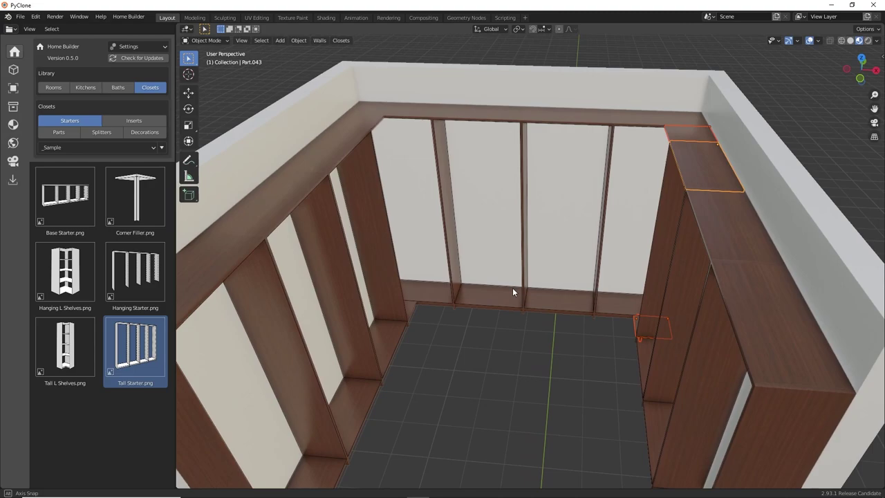
middle_drag(369, 268, 336, 220)
click(298, 181)
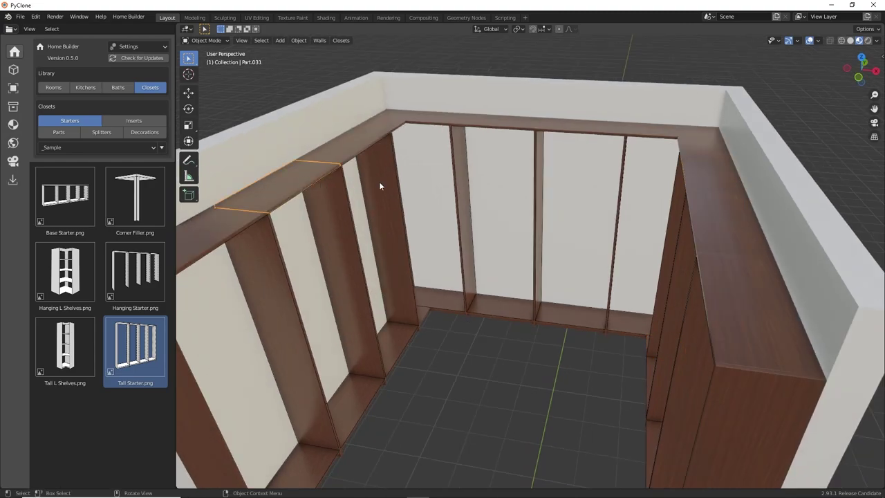
In Tall Starter.001's Closet Prompts, set opening 2's height to 90 1/4".
right_click(378, 181)
click(379, 182)
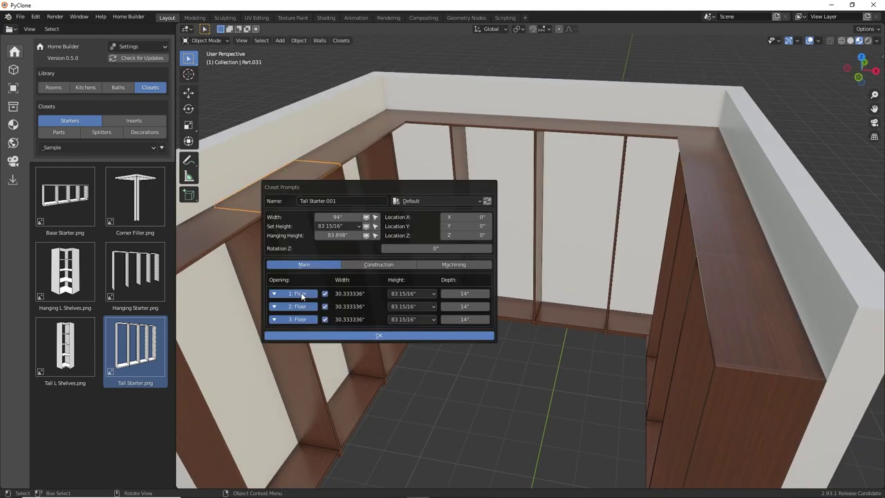
middle_drag(305, 81, 402, 195)
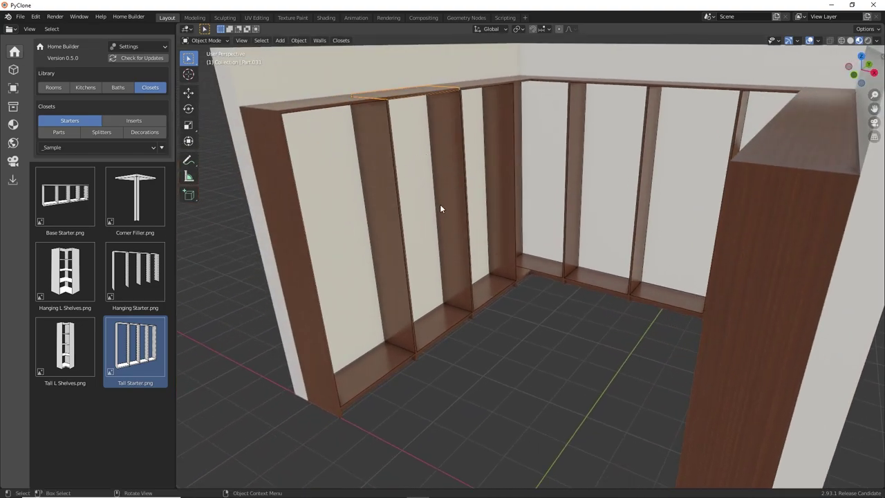
right_click(506, 166)
click(503, 164)
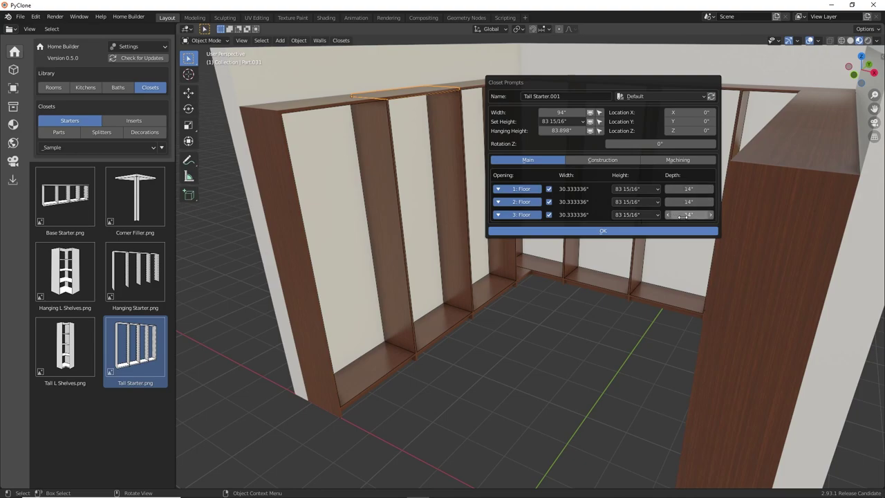
drag(593, 80, 642, 74)
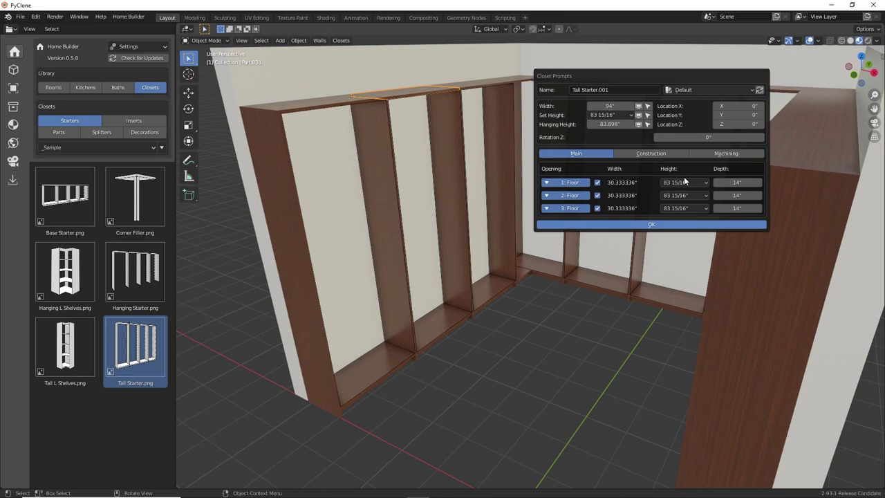
click(682, 195)
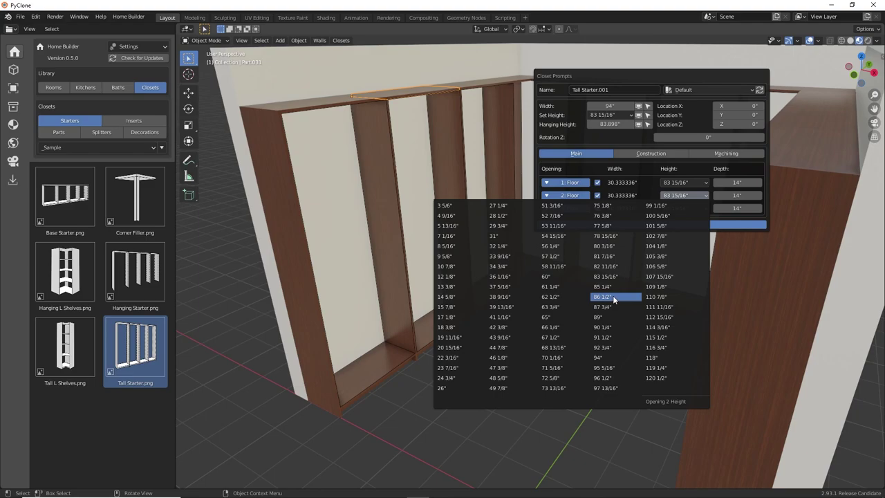
click(605, 332)
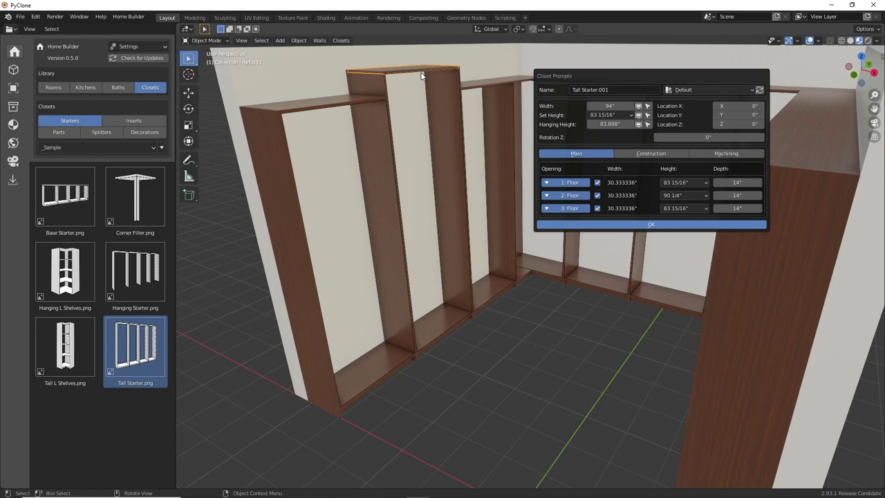
Set opening 2's depth to 16" and relock its width so all openings stay 30.333336".
click(736, 195)
key(Return)
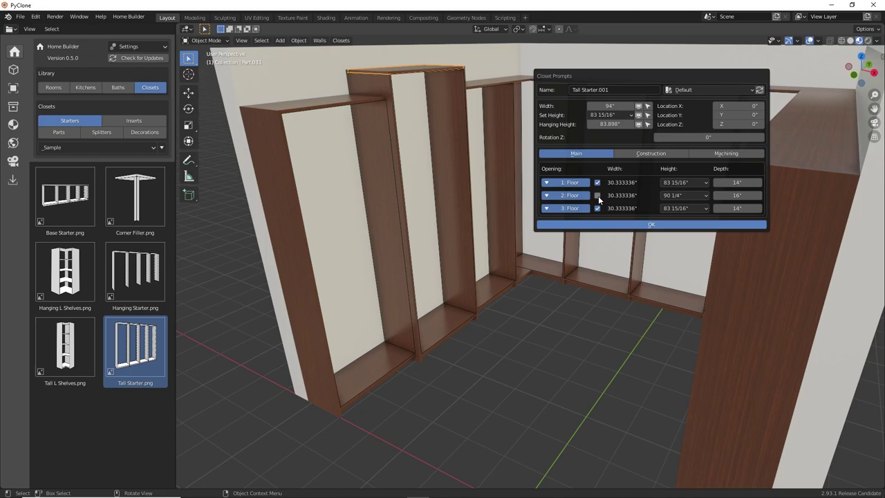
click(598, 196)
drag(630, 196, 727, 195)
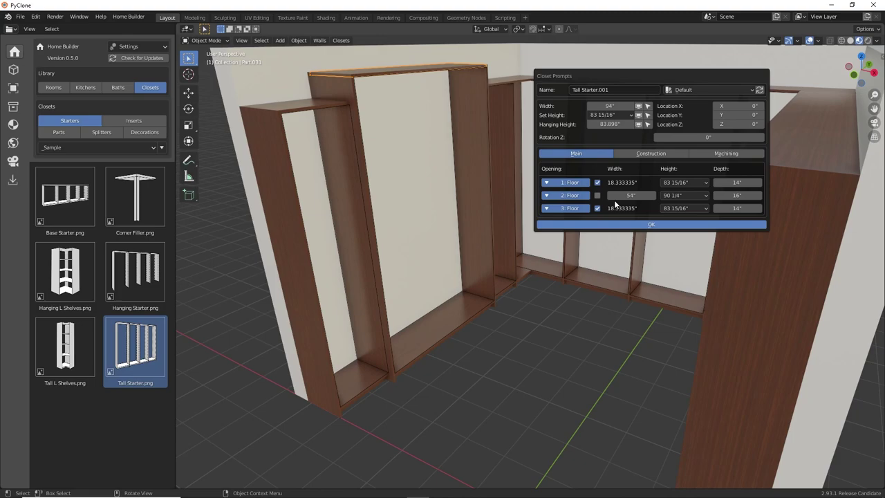
click(597, 195)
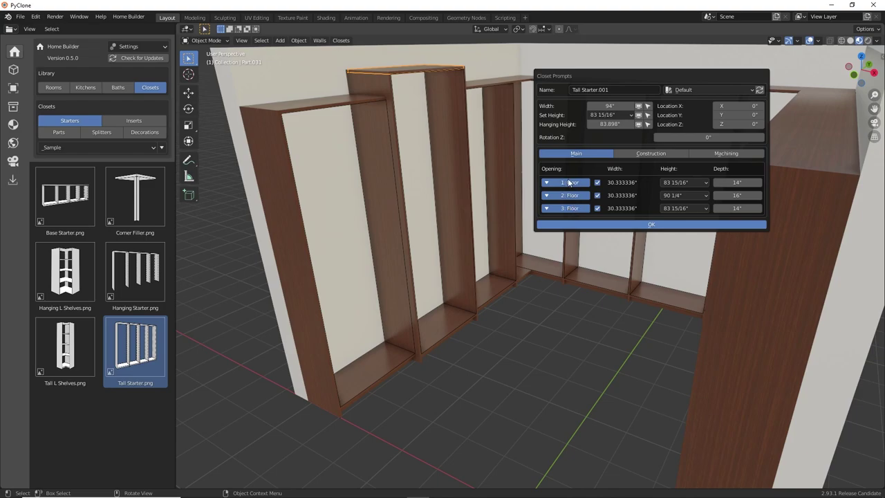
Try opening 1 as a 60" hanging section, then revert it to an 83 15/16" floor opening.
click(572, 183)
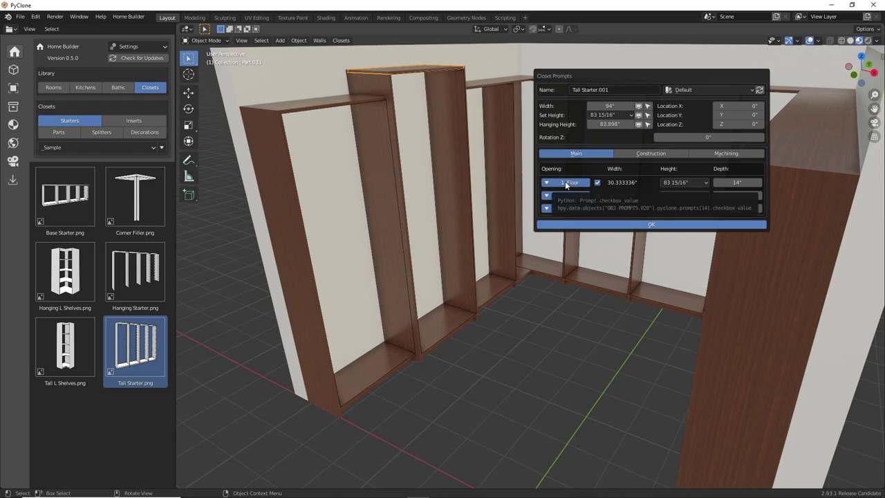
click(566, 187)
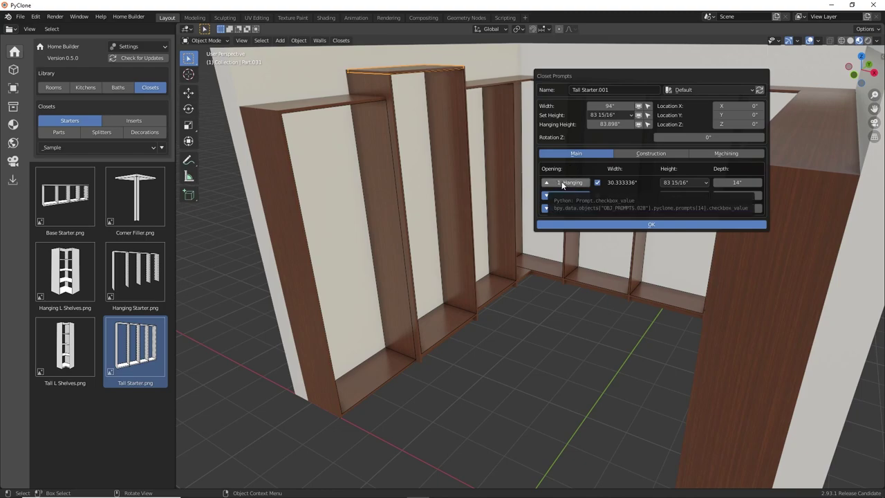
click(683, 184)
click(556, 264)
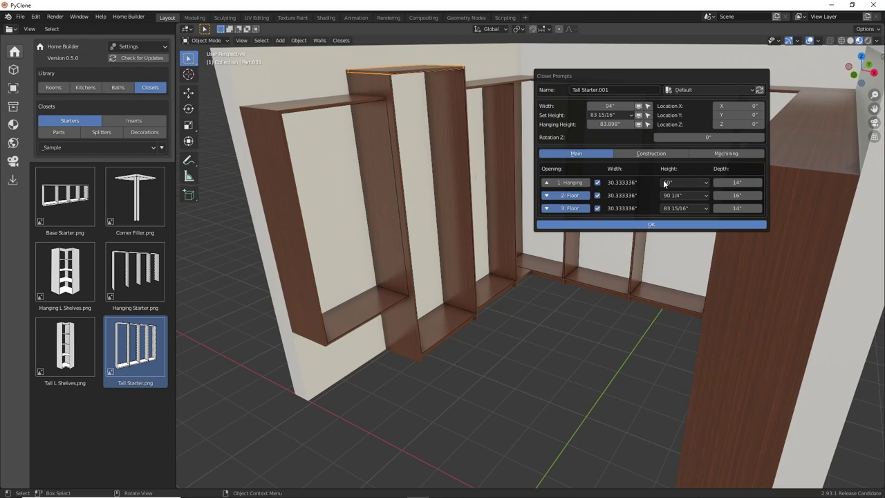
click(683, 182)
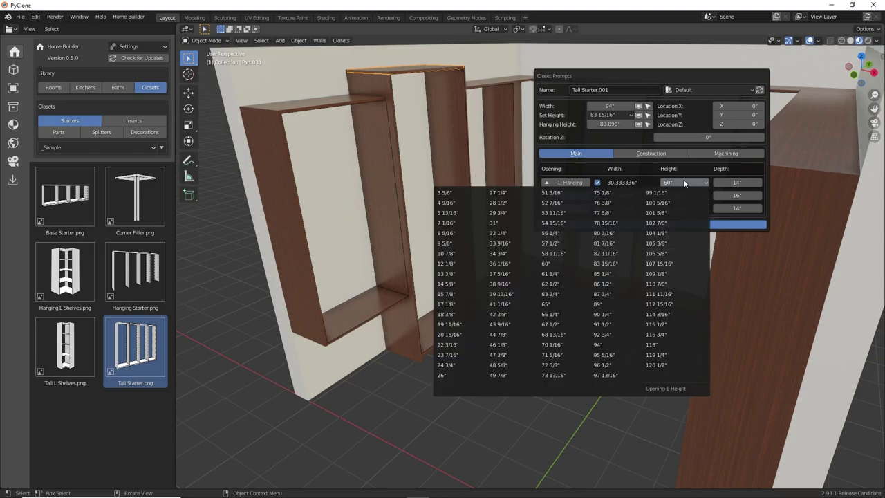
click(622, 264)
click(573, 182)
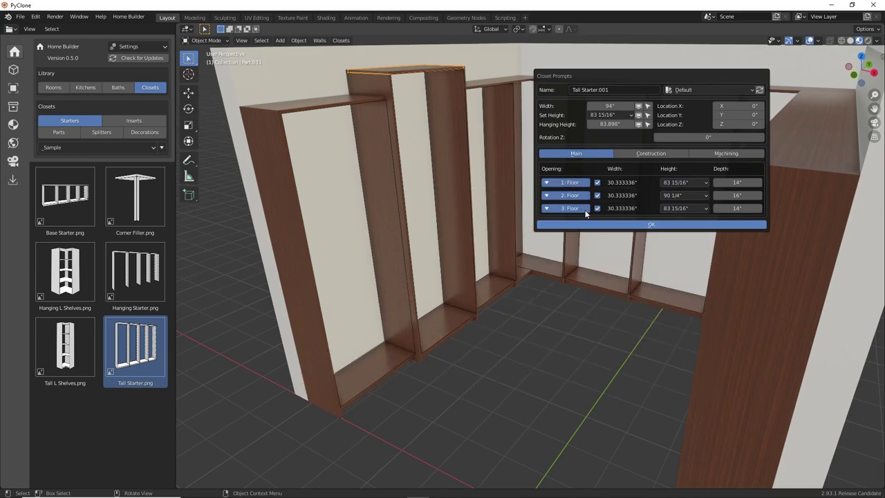
middle_drag(488, 342, 583, 337)
Raise Tall Starter.002's opening 2 to 90 1/4", commit its depth value, and close the prompts.
mouse_move(641, 195)
middle_down()
mouse_move(629, 192)
mouse_move(592, 215)
mouse_move(634, 205)
middle_up()
click(770, 126)
right_click(625, 156)
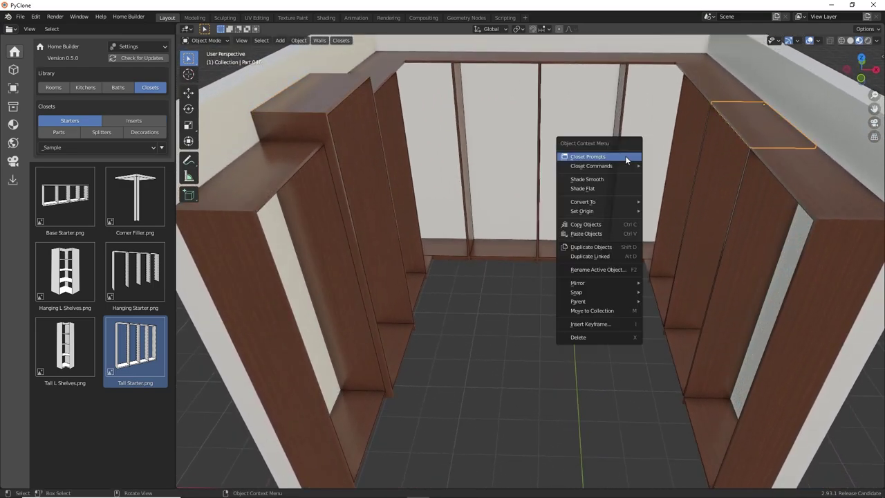
click(622, 157)
click(649, 282)
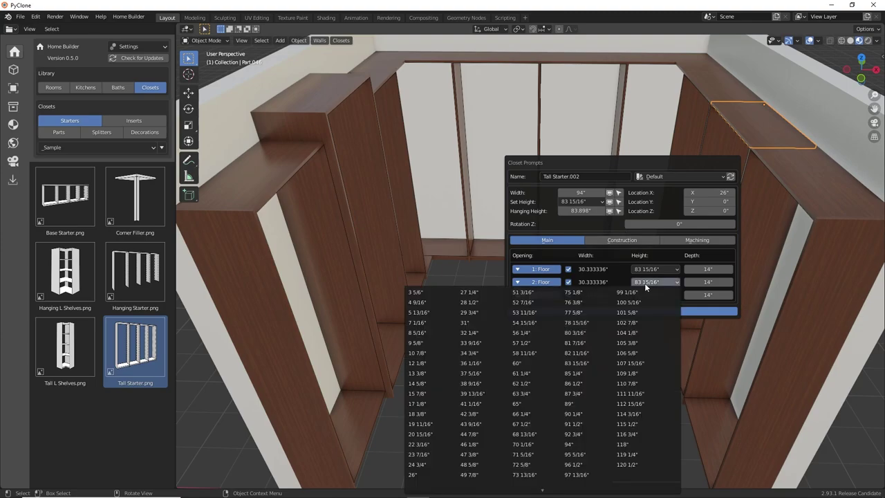
click(586, 413)
click(704, 281)
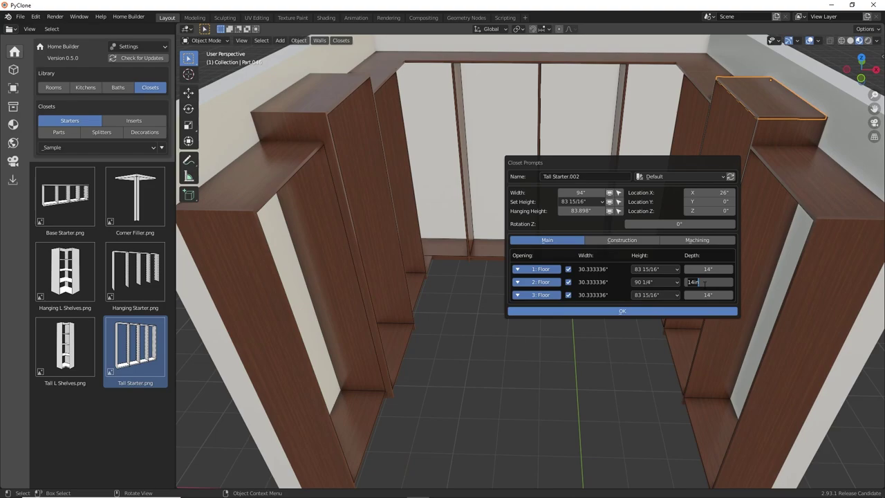
key(Return)
click(622, 311)
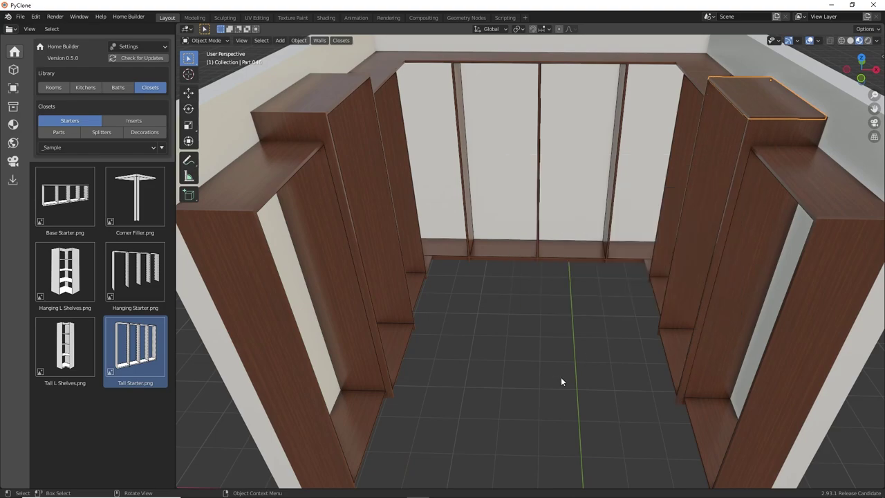
middle_drag(605, 274, 580, 334)
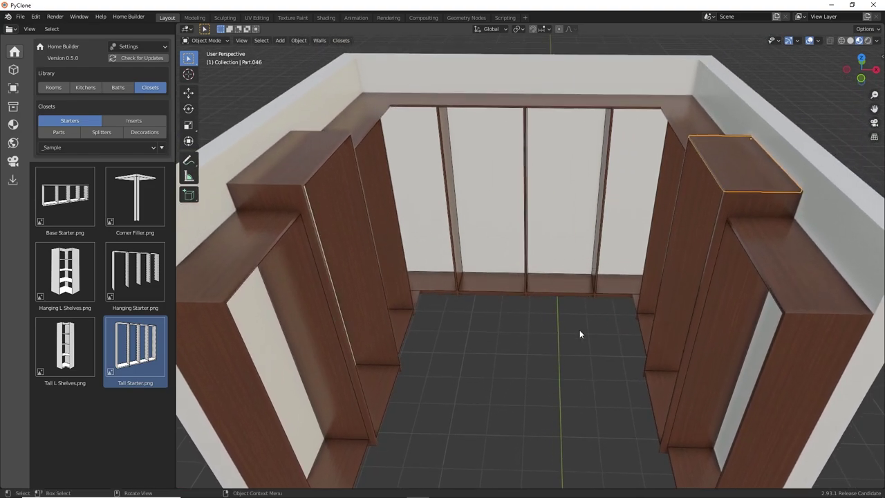
Use Change Closet Openings to rebuild the back-wall closet with 3 openings.
click(506, 104)
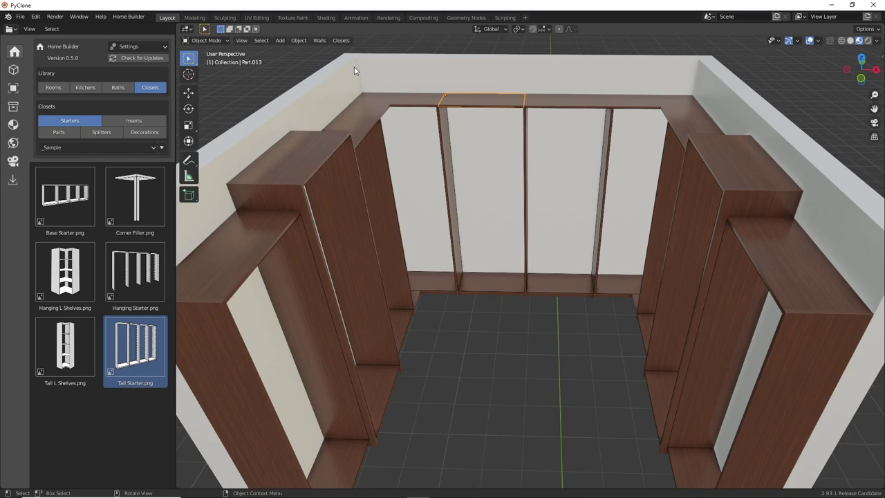
click(342, 40)
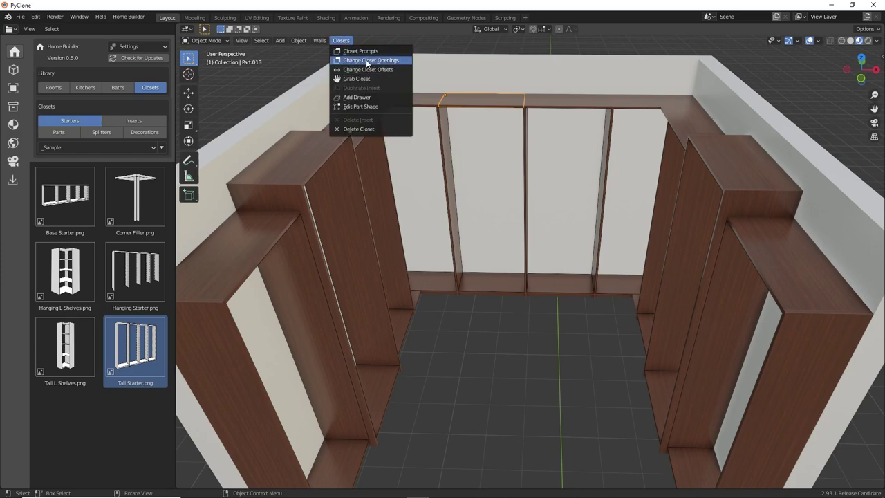
click(370, 60)
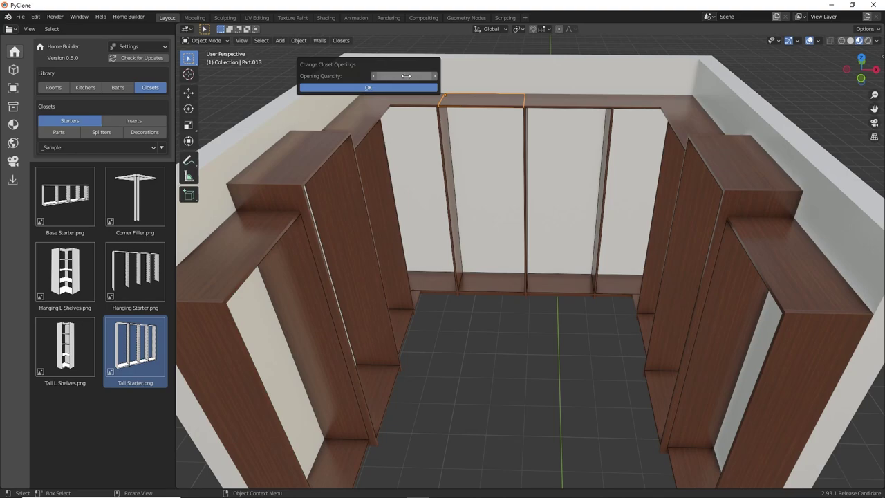
click(375, 76)
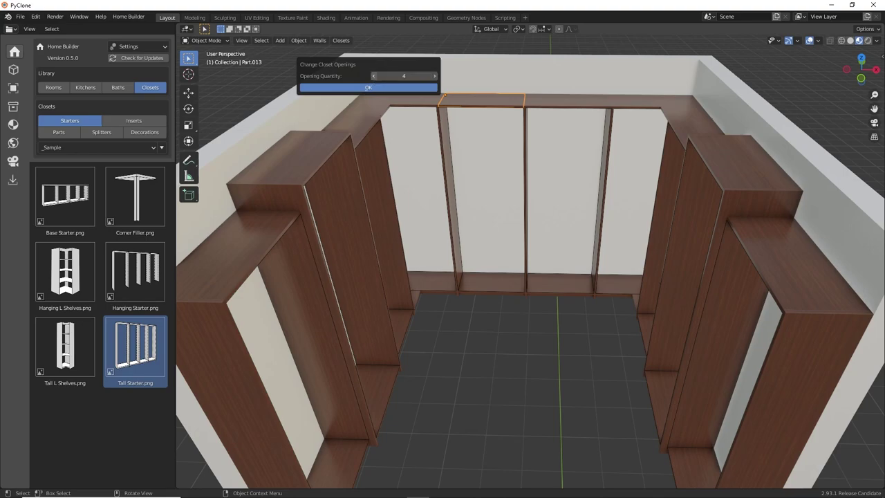
click(376, 88)
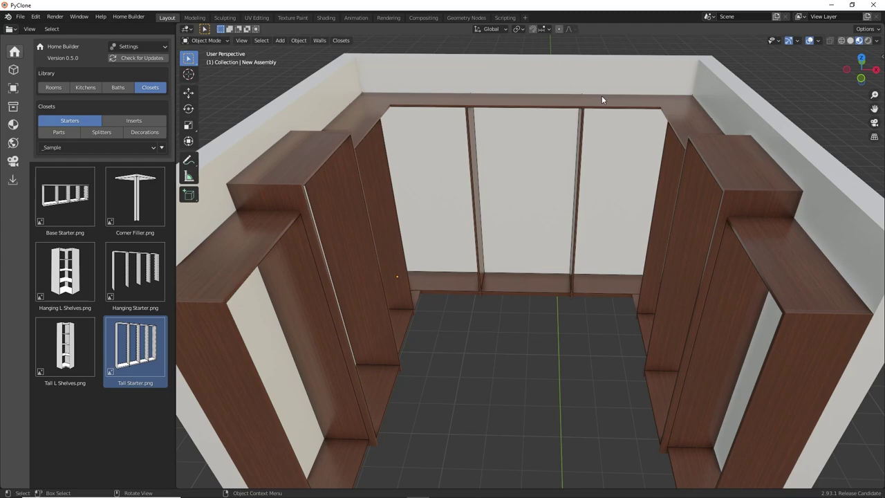
middle_drag(536, 138, 446, 131)
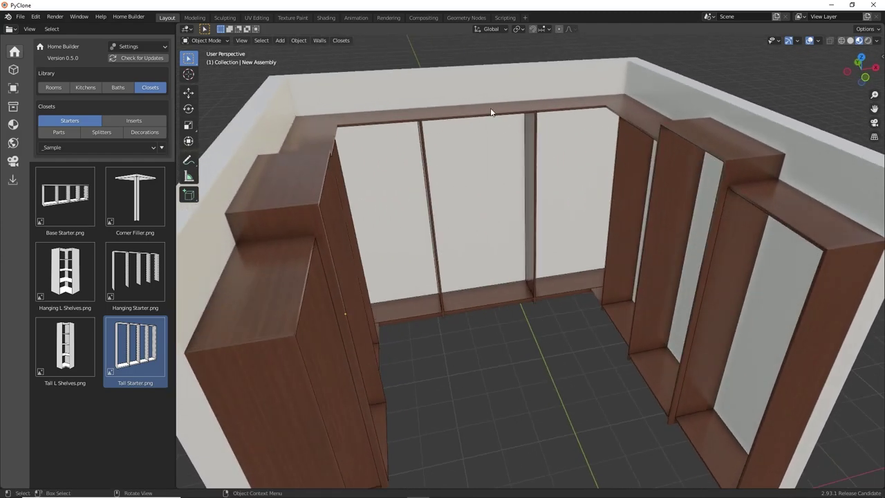
middle_drag(535, 111, 497, 113)
In the back closet's prompts, set opening 2 to 90 1/4" high, commit its depth and confirm.
click(509, 112)
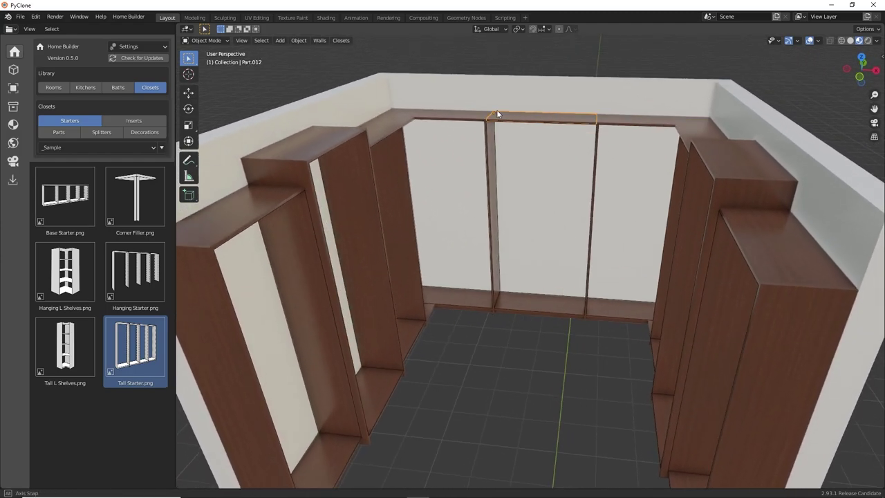
right_click(460, 147)
click(460, 147)
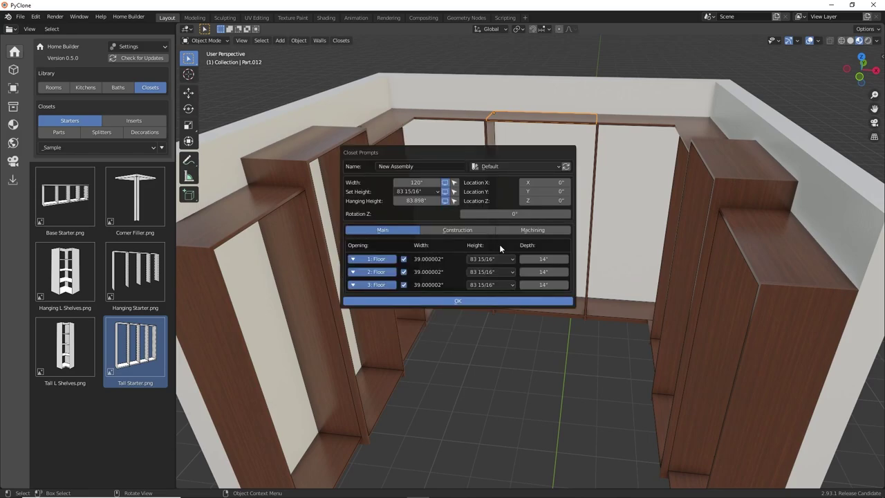
click(493, 271)
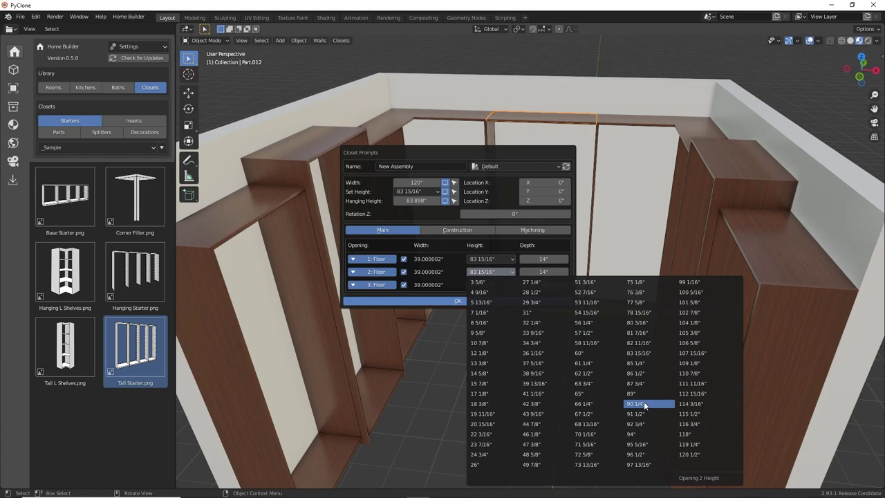
click(636, 403)
click(536, 271)
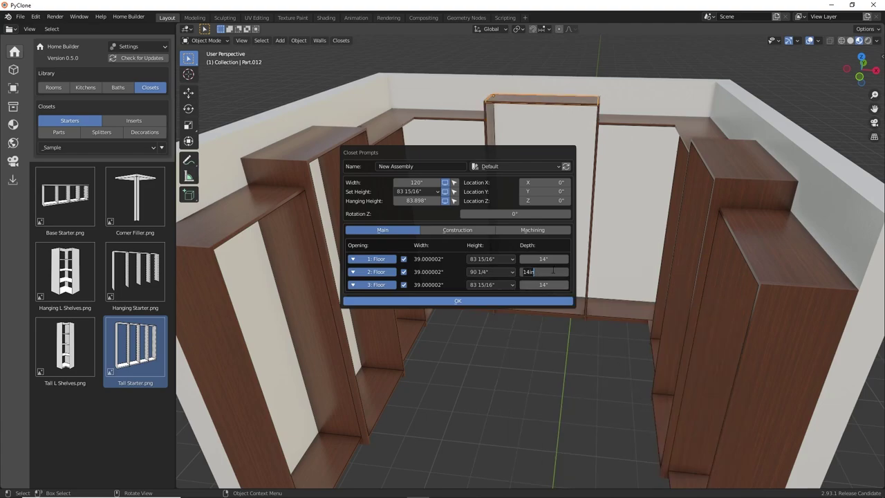
key(Return)
click(482, 301)
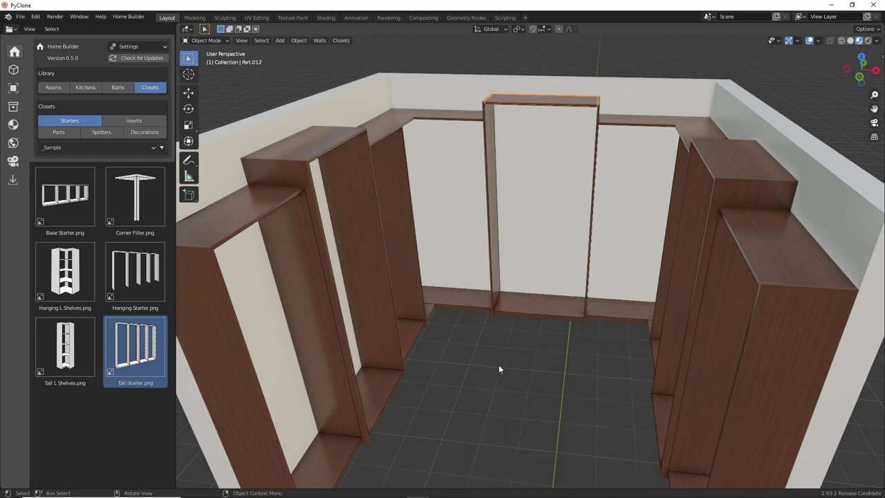
click(498, 369)
middle_drag(494, 380, 504, 357)
mouse_move(582, 361)
middle_down()
mouse_move(575, 344)
mouse_move(555, 341)
mouse_move(571, 348)
middle_up()
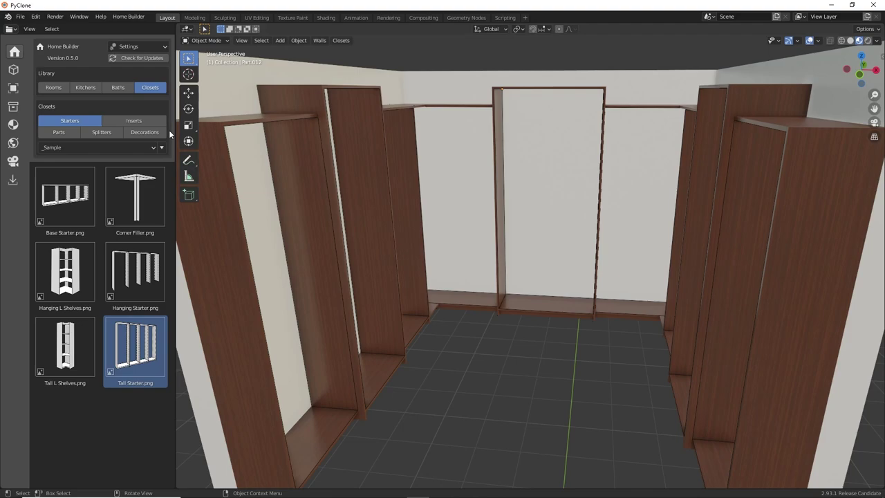
Place a Base Doors insert in the bottom of the middle back-wall opening.
click(132, 120)
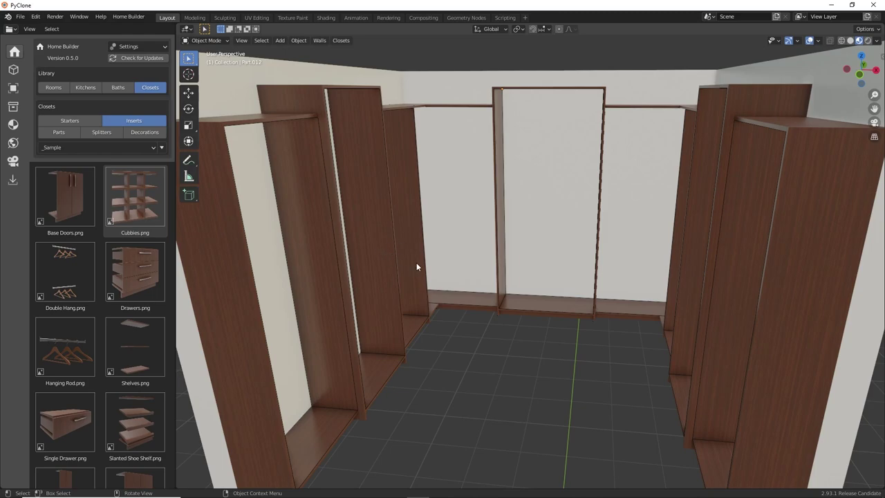
middle_drag(416, 266, 404, 265)
click(77, 204)
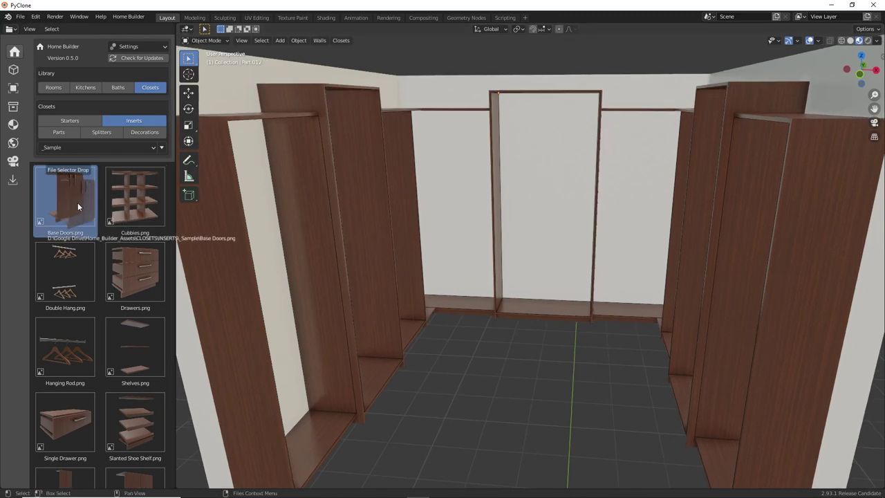
drag(77, 202, 554, 257)
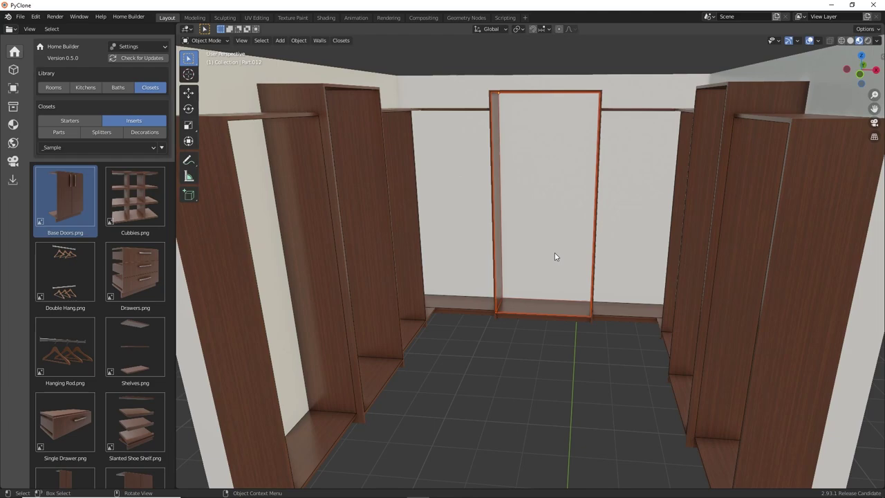
click(549, 262)
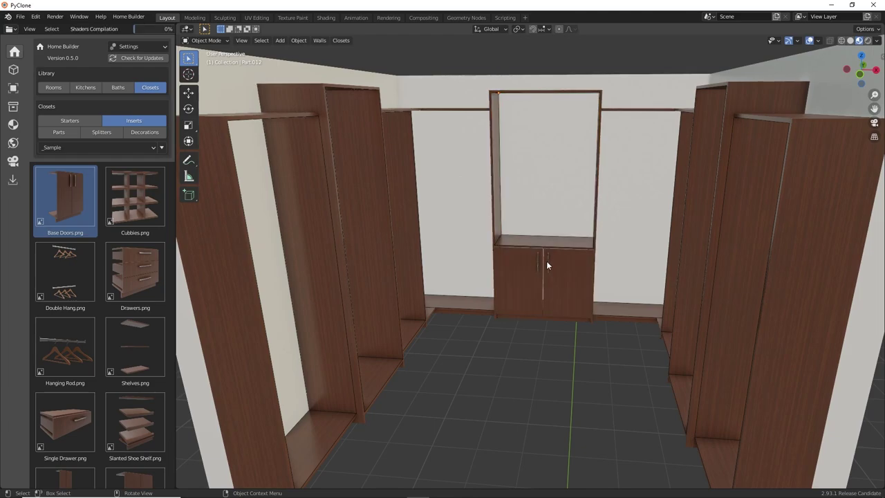
Add Upper Doors at the top of the middle opening, leaving open space between.
scroll(83, 319, down, 5)
drag(134, 369, 543, 142)
click(542, 141)
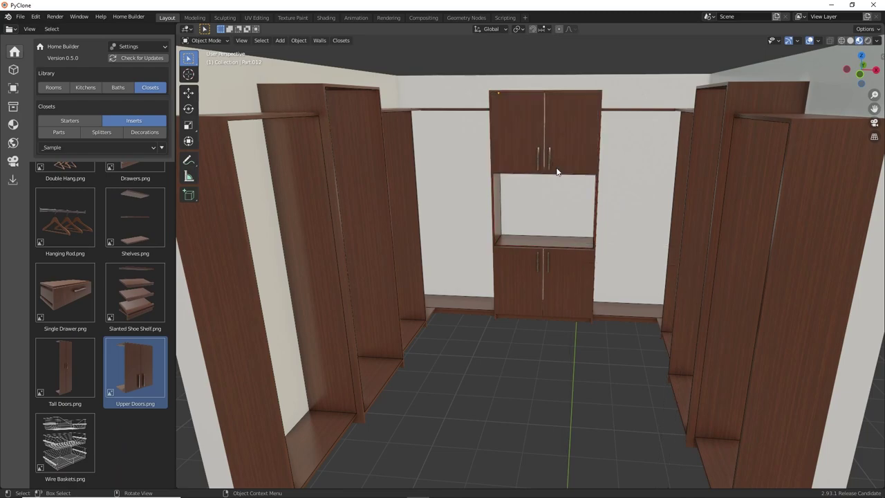
middle_drag(556, 171, 555, 194)
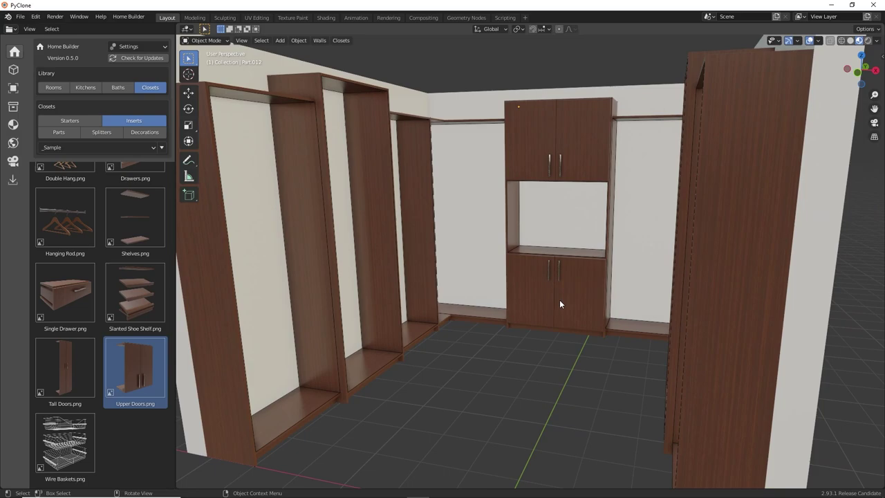
middle_drag(543, 300, 513, 233)
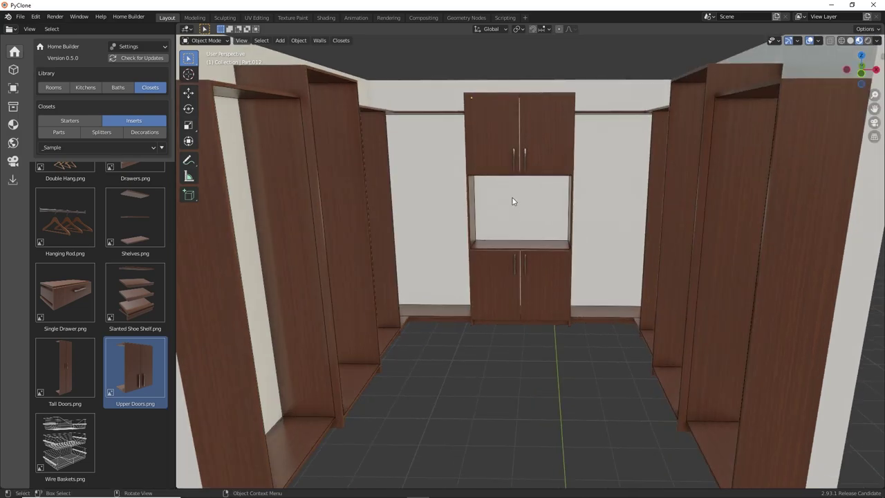
mouse_move(529, 200)
middle_down()
mouse_move(534, 217)
mouse_move(519, 214)
middle_up()
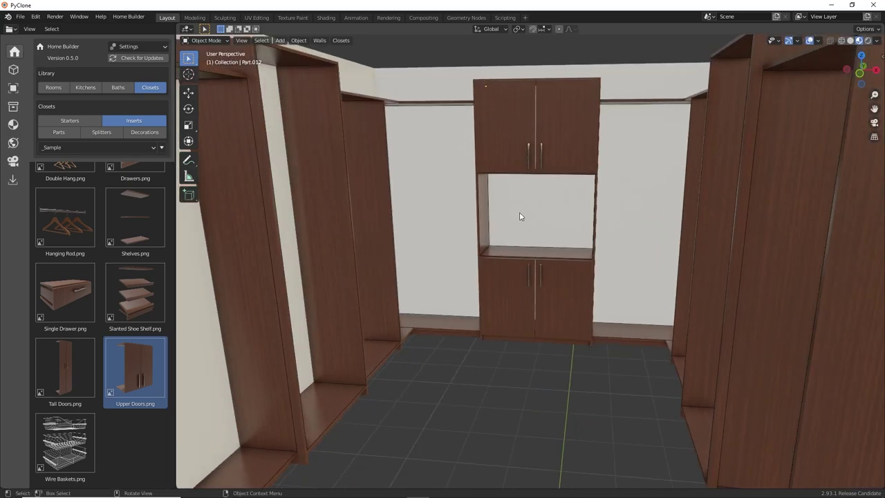
Place Double Hang inserts in the left and right back-wall openings.
scroll(125, 243, up, 5)
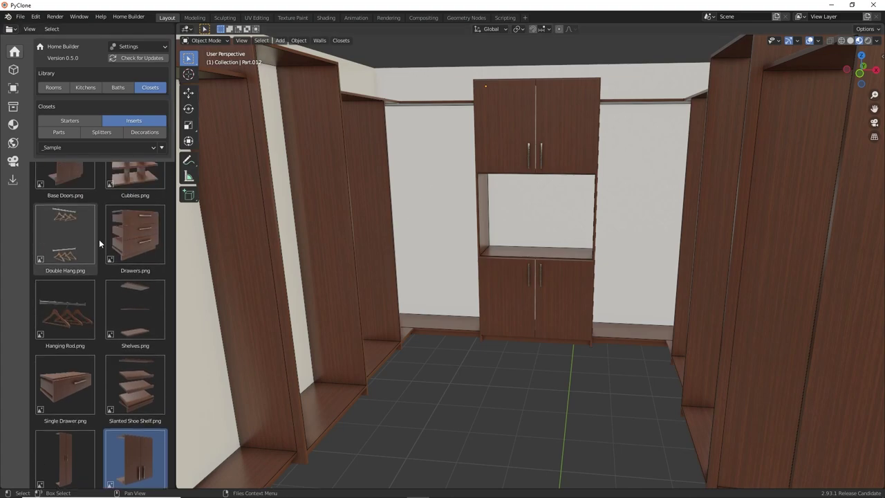
drag(63, 245, 434, 154)
click(437, 164)
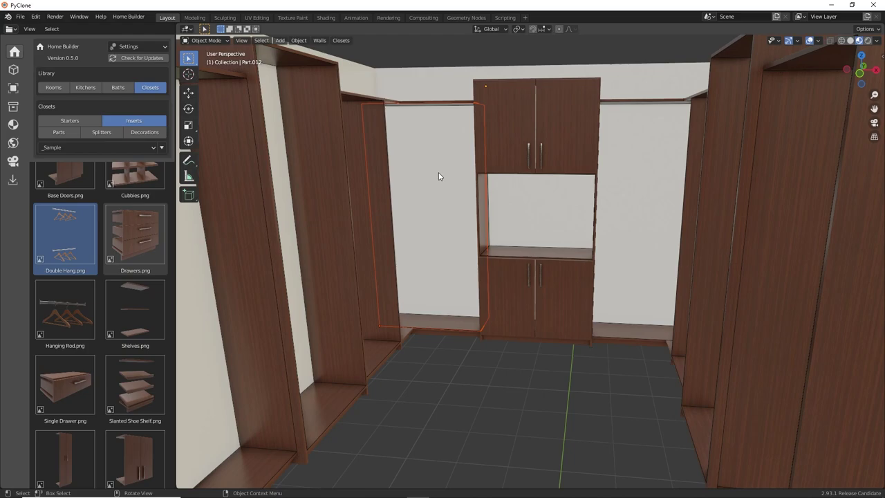
drag(103, 231, 555, 197)
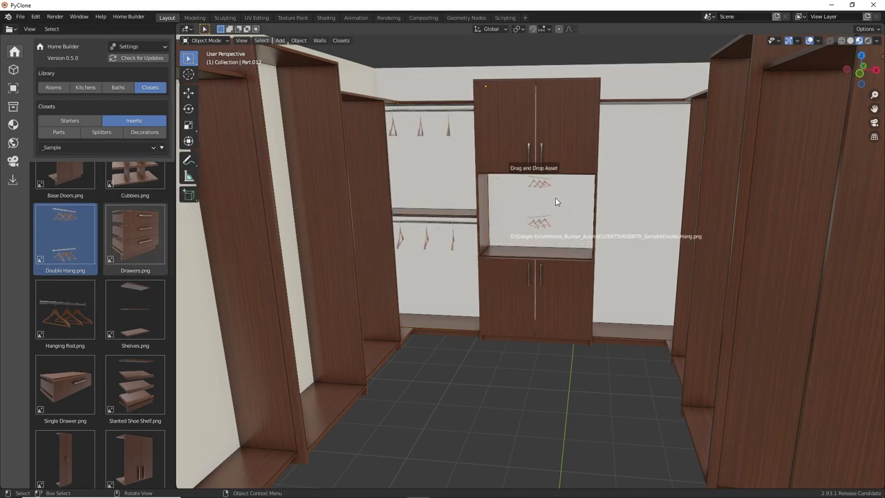
click(630, 179)
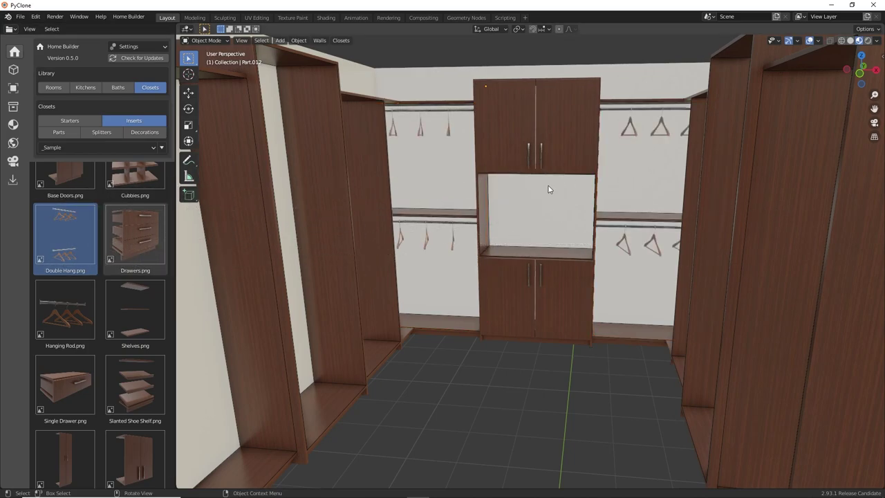
middle_drag(546, 201, 494, 232)
Add Double Hang inserts to the left-side and right-side closet unit openings.
drag(58, 238, 383, 164)
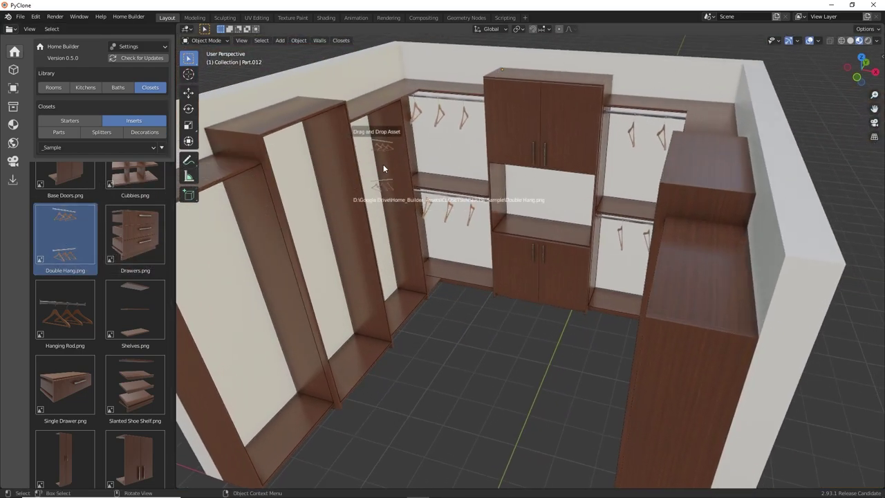
click(383, 164)
middle_drag(388, 192, 455, 225)
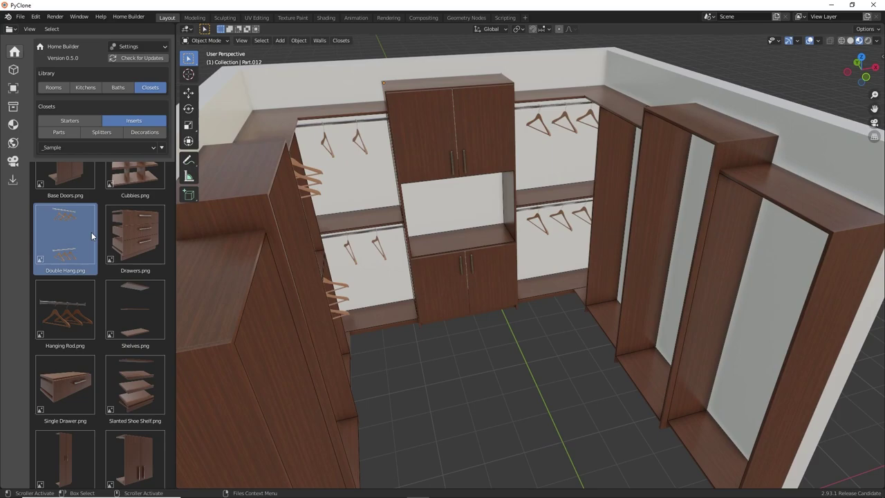
drag(92, 231, 614, 187)
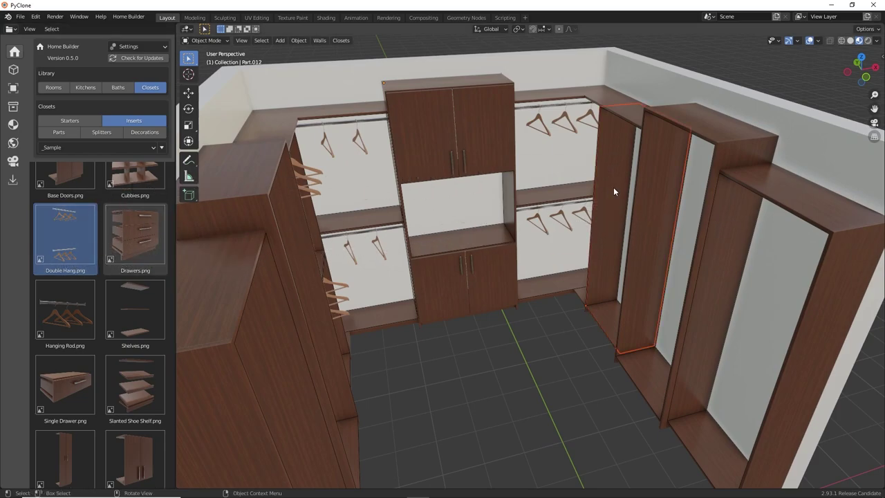
click(614, 187)
middle_drag(504, 276, 355, 254)
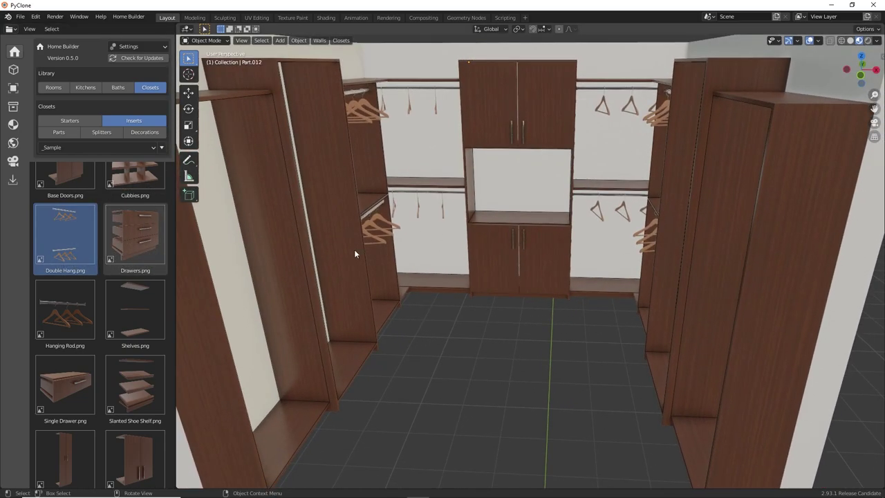
middle_drag(438, 261, 479, 316)
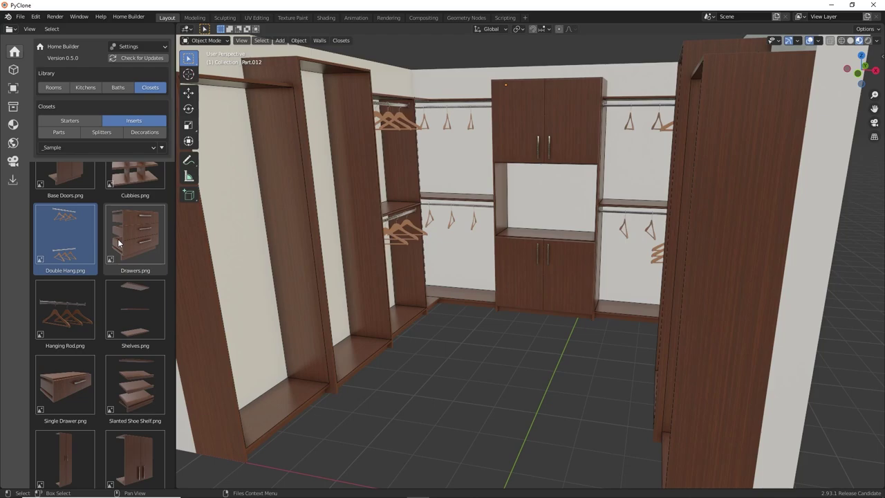
Add drawers to the left tower's bay with 5 drawers and Drawer 5 height 8".
drag(130, 243, 345, 298)
right_click(391, 313)
click(415, 311)
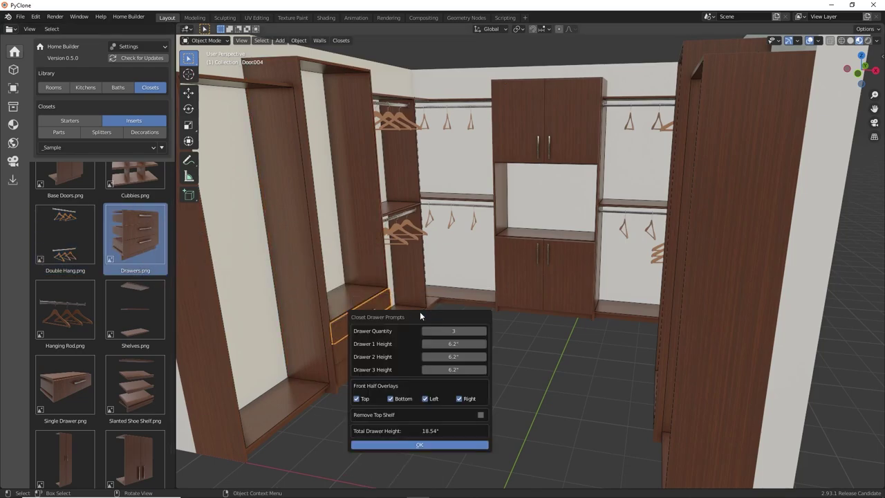
drag(419, 316, 494, 234)
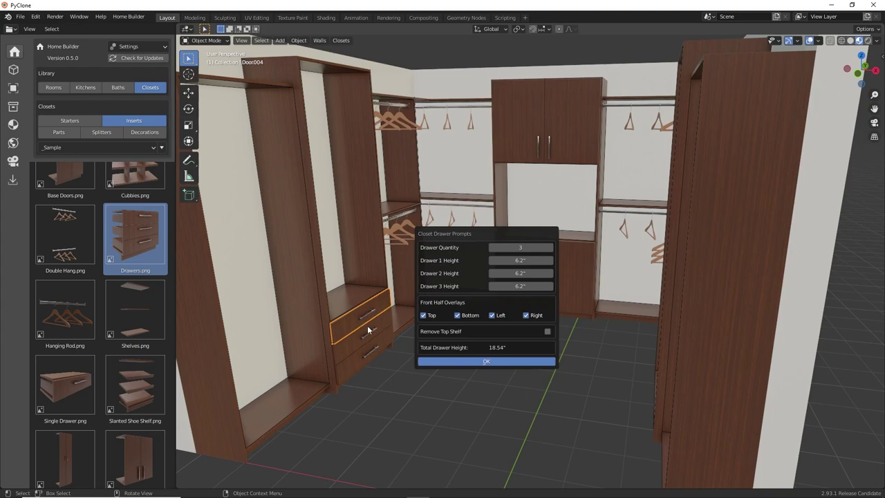
scroll(351, 312, up, 2)
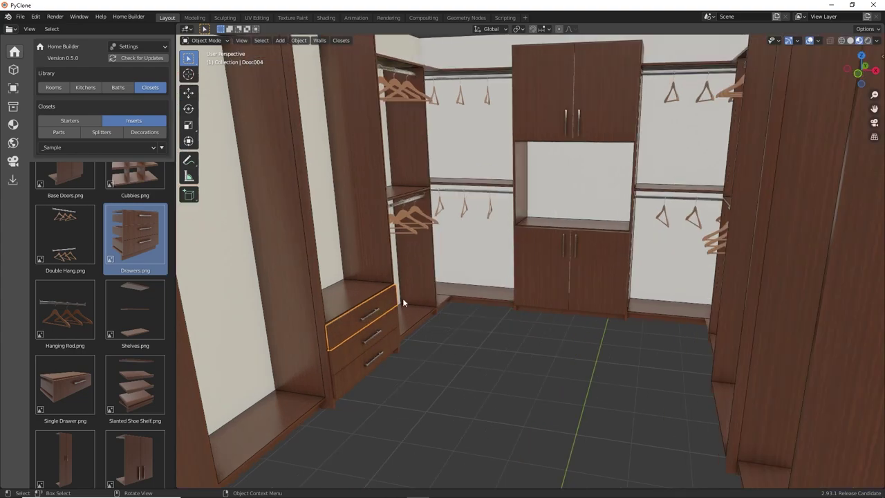
right_click(388, 295)
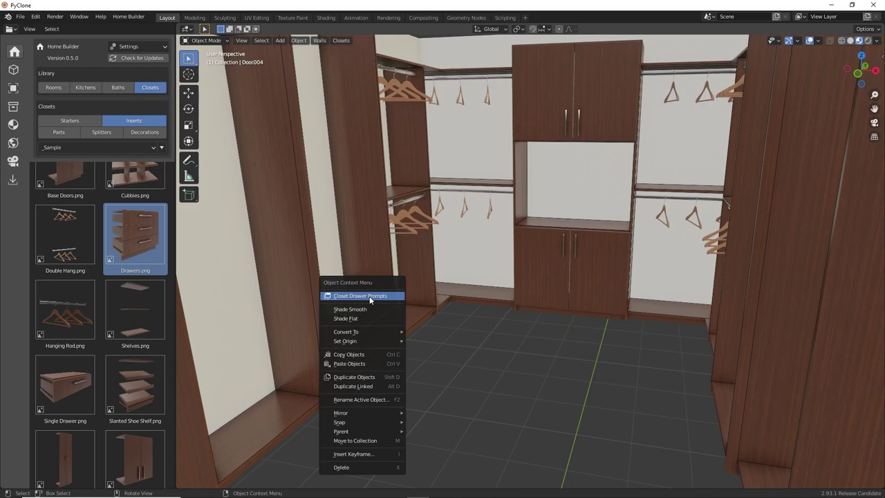
click(370, 296)
drag(370, 297, 511, 189)
click(566, 207)
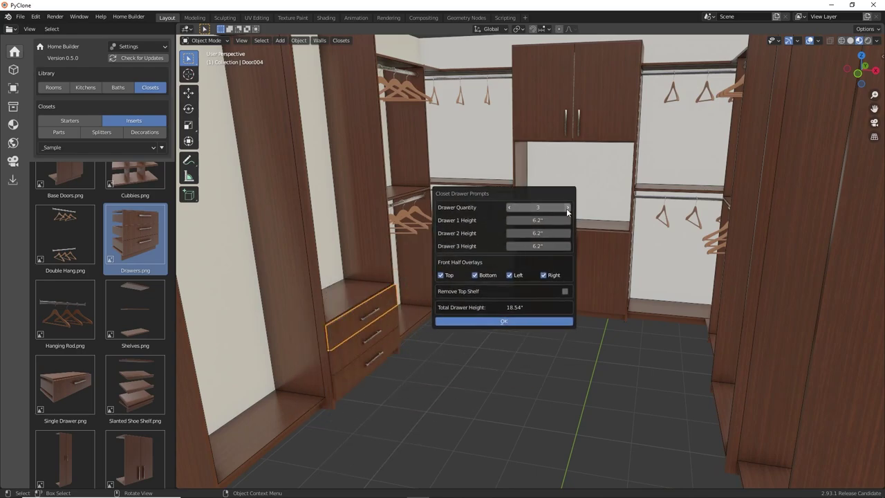
click(567, 208)
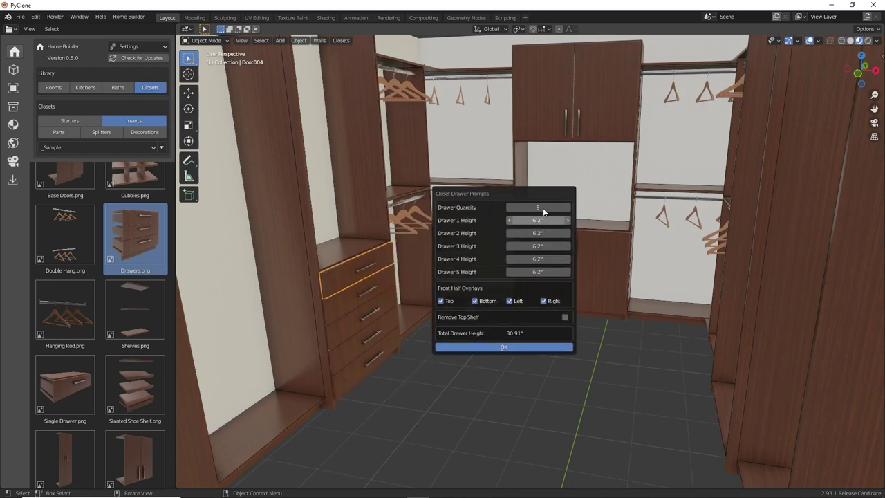
click(537, 273)
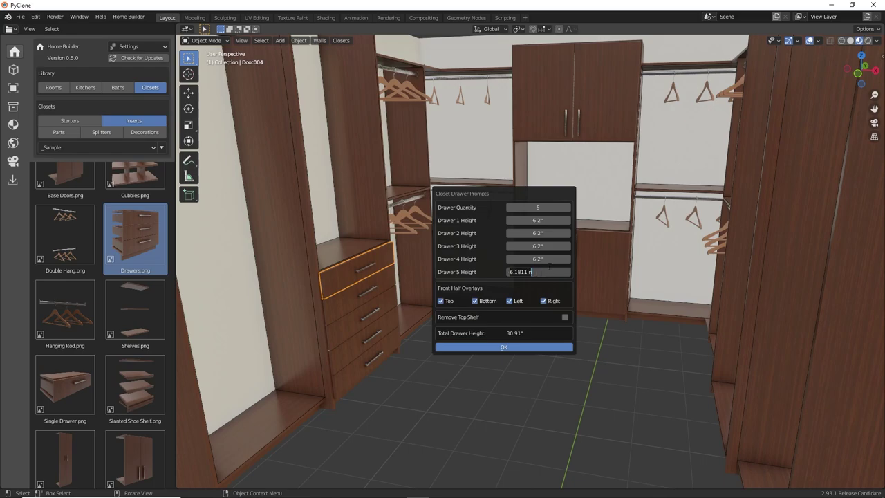
text(8)
key(Return)
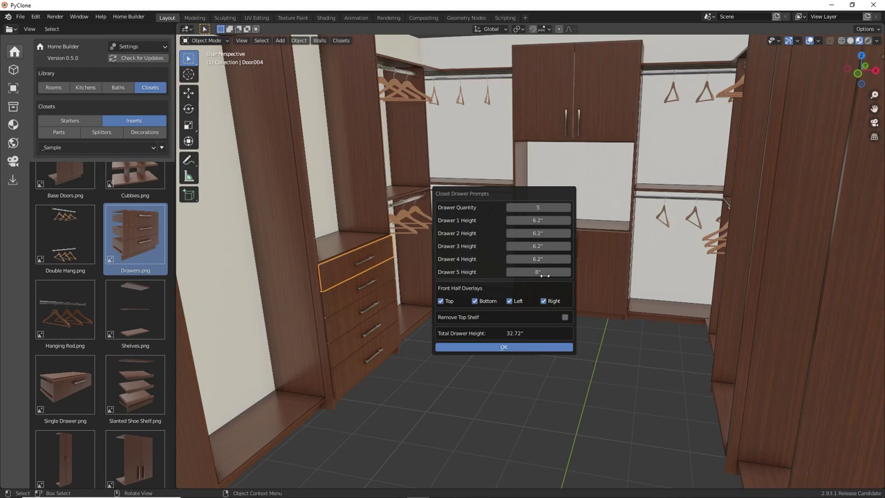
Give the right tower's bay a matching 5-drawer stack with Drawer 5 height 8".
middle_drag(534, 409, 514, 371)
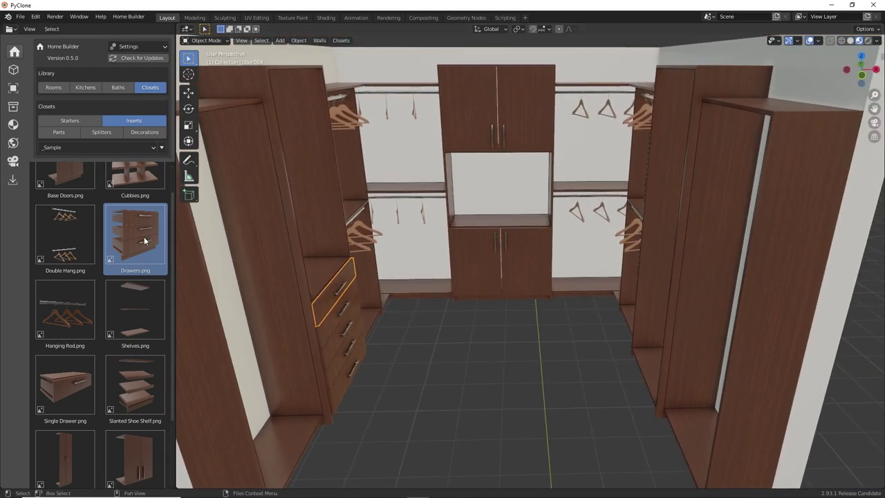
click(654, 310)
click(653, 311)
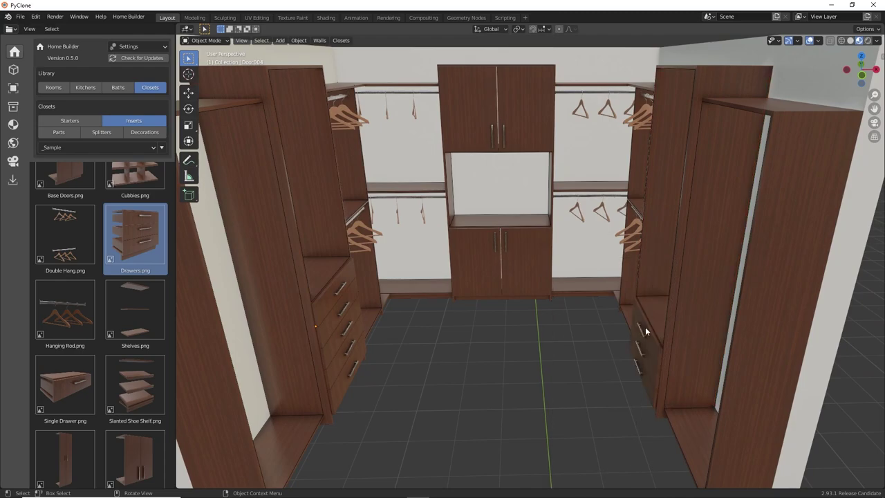
right_click(540, 309)
click(540, 309)
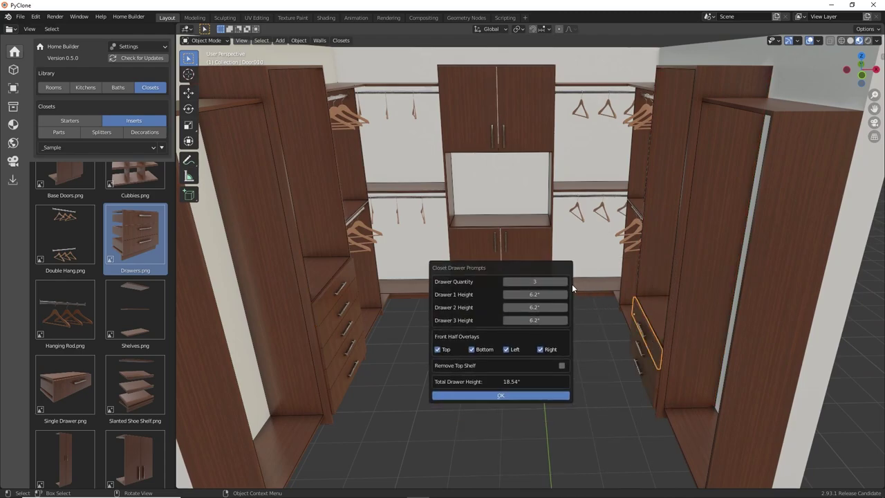
click(565, 281)
click(566, 282)
click(537, 347)
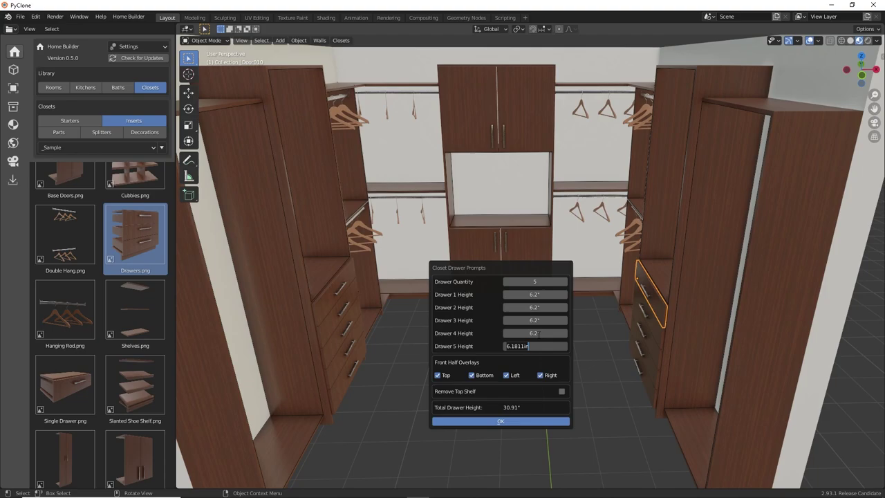
text(8)
key(Return)
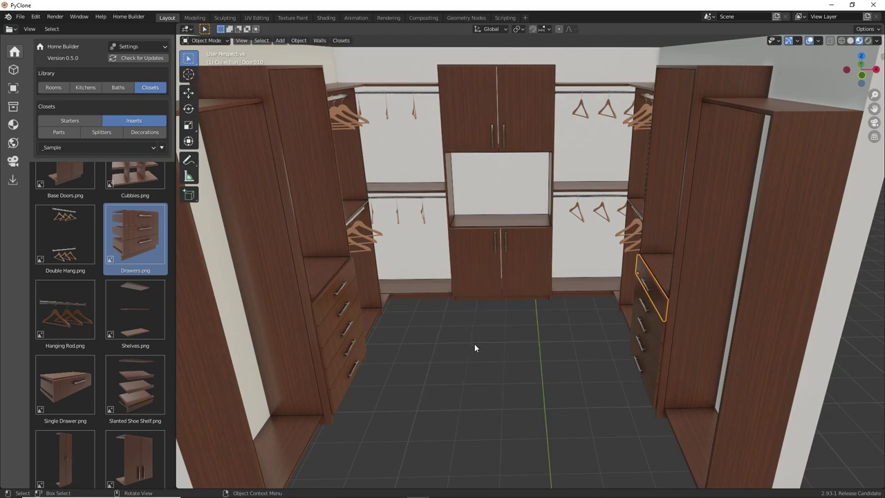
middle_drag(474, 343, 467, 339)
Place a Hanging Rod insert in the right tower's top section.
drag(89, 316, 326, 136)
middle_drag(327, 138, 330, 158)
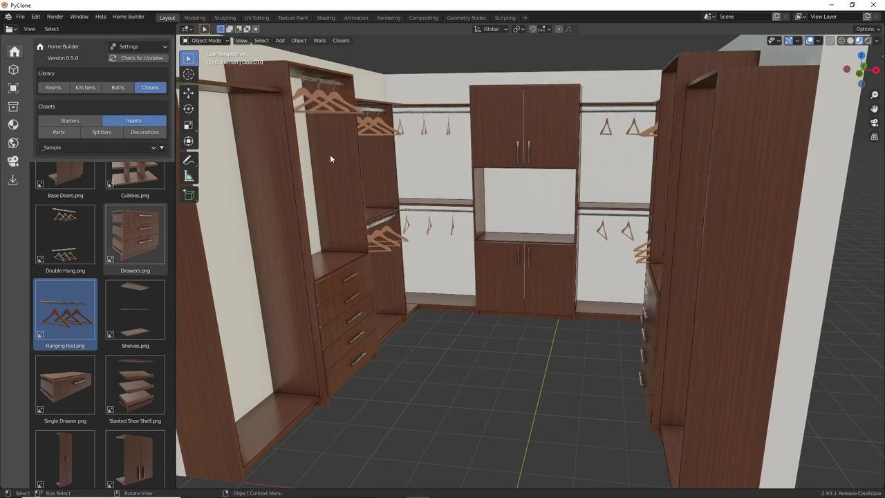
scroll(338, 269, up, 3)
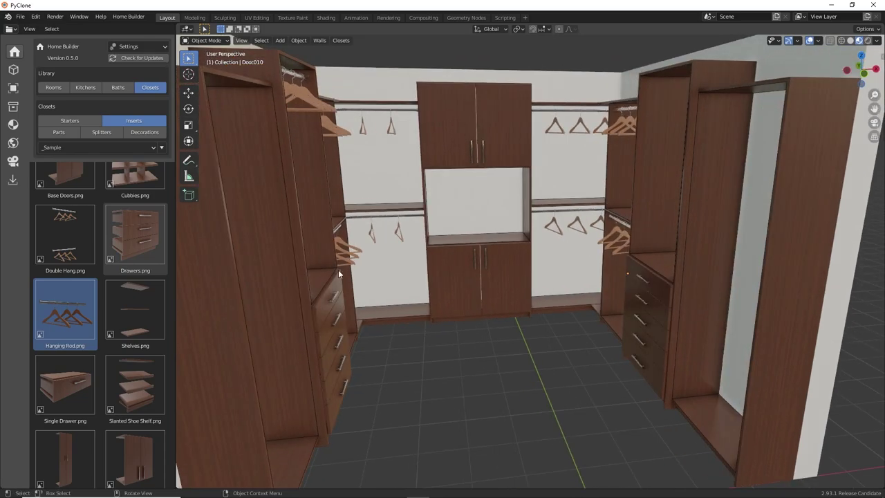
click(669, 136)
middle_drag(668, 137, 435, 318)
scroll(434, 340, up, 3)
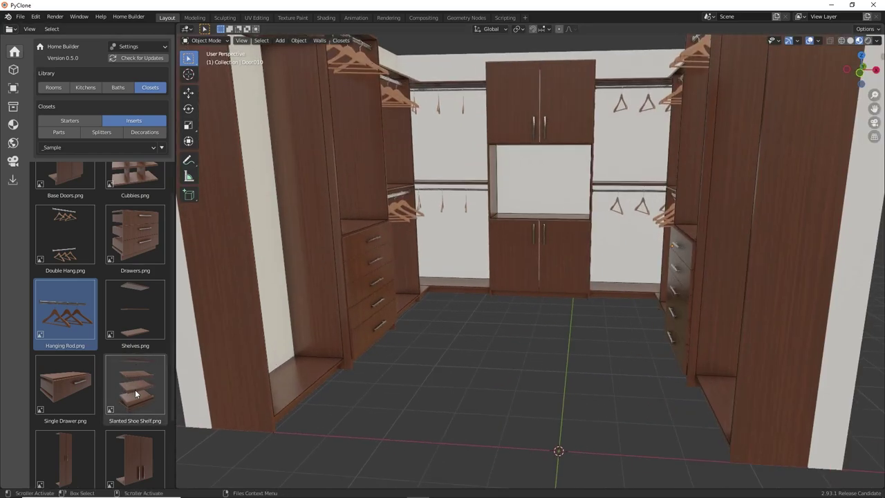
Drop Slanted Shoe Shelves into the left lower bay, then bring a cubby insert to the right section.
drag(136, 387, 289, 312)
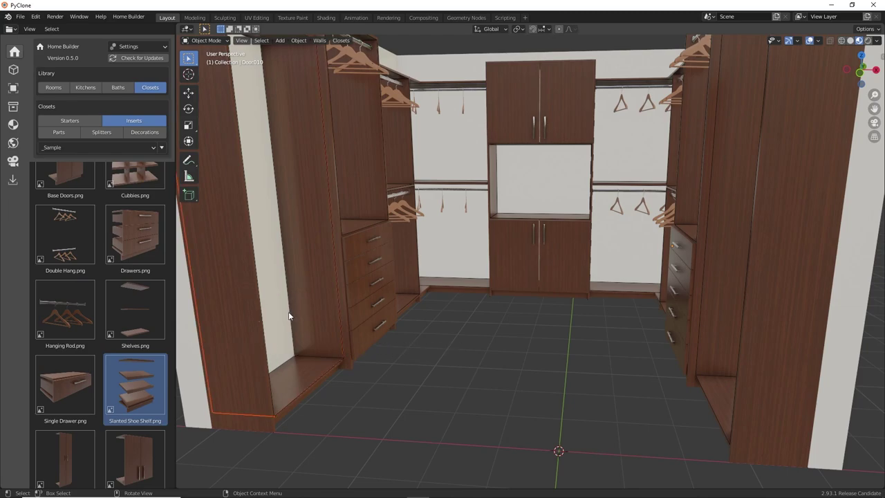
middle_drag(284, 309, 313, 309)
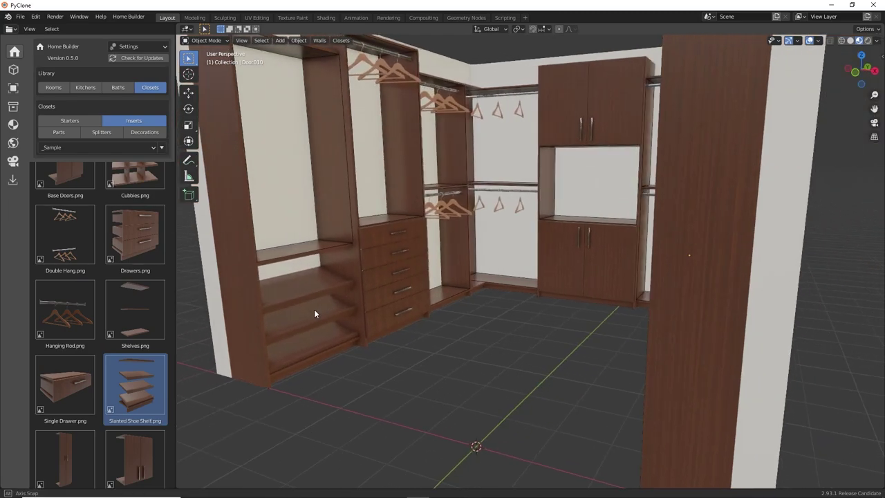
scroll(282, 300, up, 2)
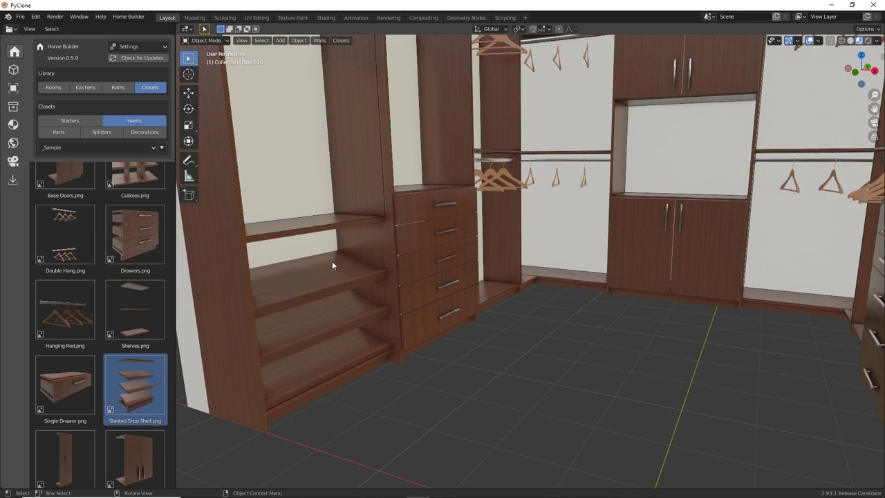
middle_drag(311, 354, 497, 376)
scroll(93, 370, up, 2)
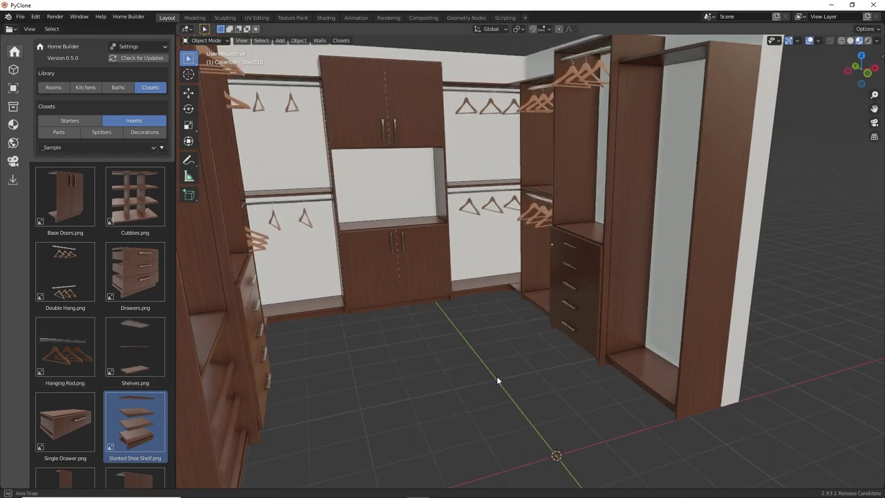
drag(159, 205, 657, 309)
Place the cubby insert in the right tower's bay and set it to 2 shelves and 2 divisions.
click(657, 305)
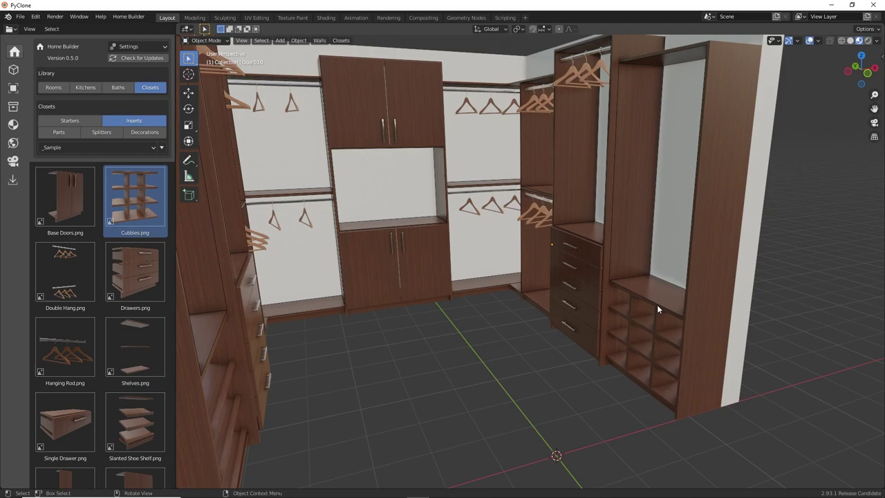
scroll(660, 327, up, 4)
click(639, 297)
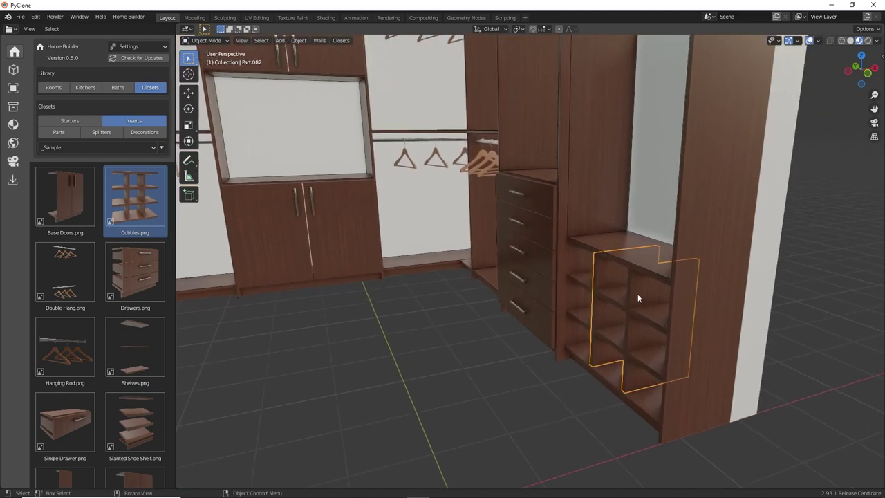
scroll(625, 304, up, 2)
right_click(577, 276)
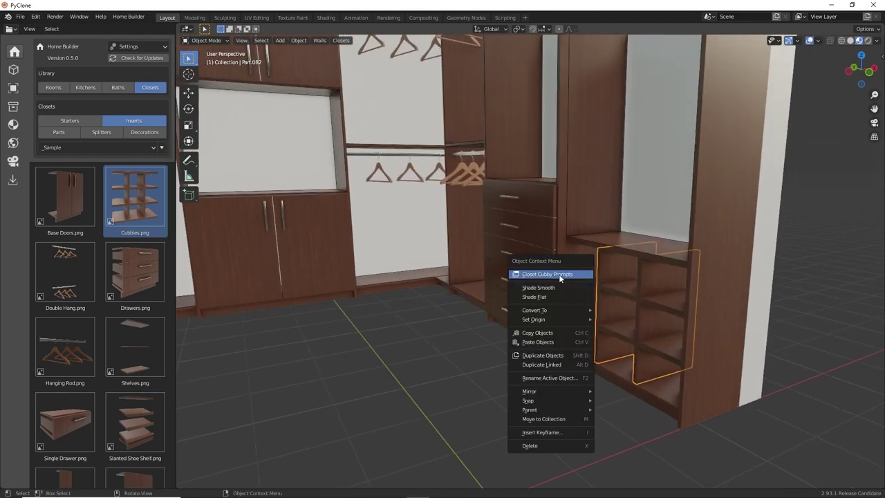
click(563, 274)
drag(561, 272, 400, 238)
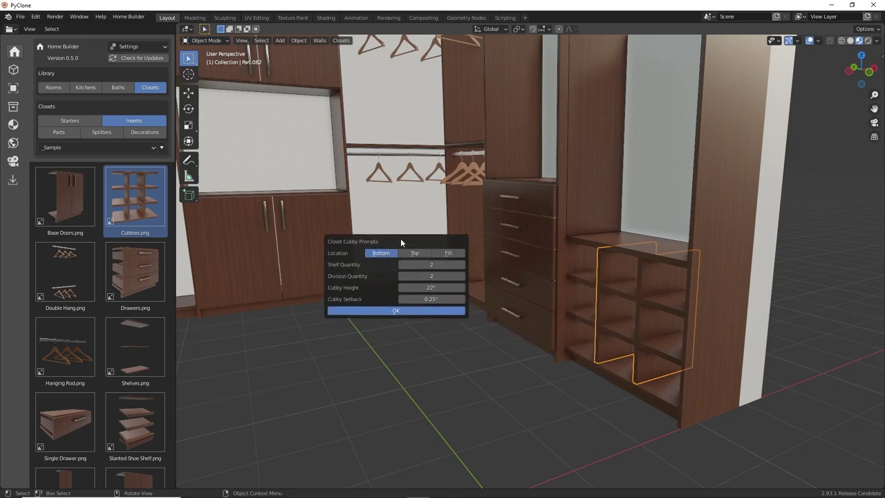
click(407, 264)
text(3)
key(Return)
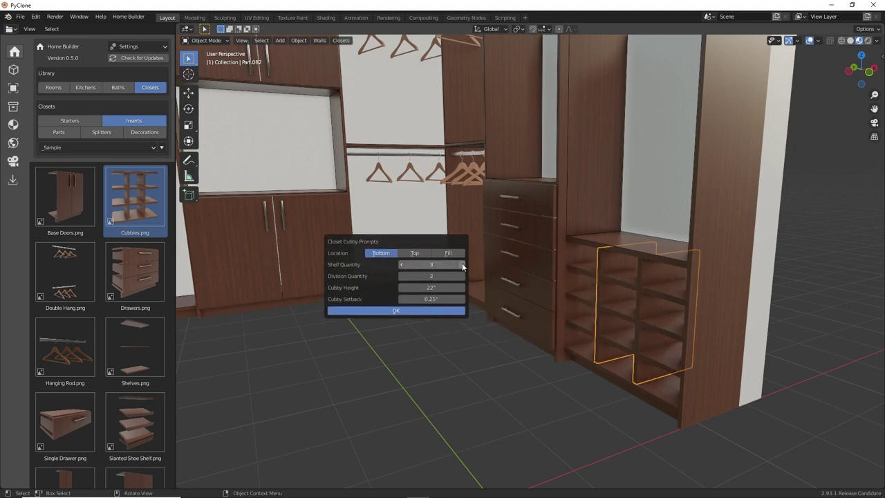
click(401, 264)
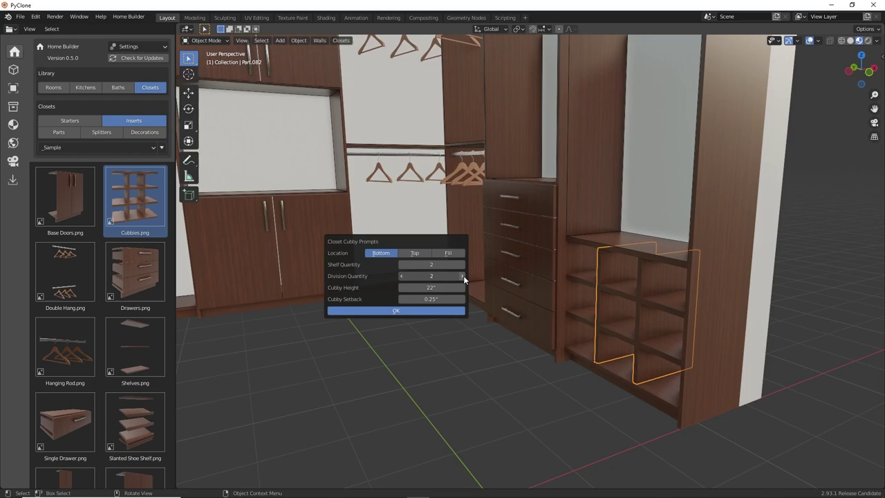
click(462, 275)
click(401, 276)
Add a Hanging Rod to the left closet section and a Shelves insert to an empty opening.
middle_drag(583, 341, 474, 342)
drag(84, 343, 278, 197)
middle_drag(278, 197, 442, 297)
drag(119, 344, 660, 212)
middle_drag(661, 212, 505, 238)
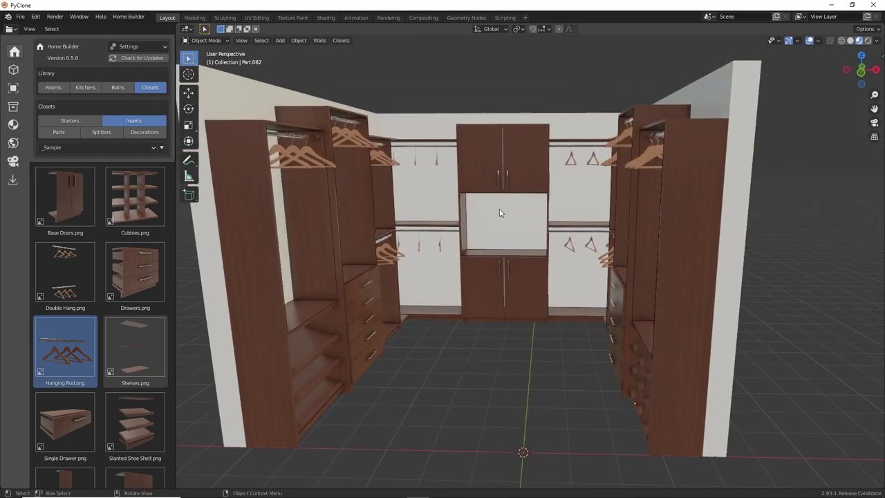
From the back wall's Wall Prompts, add a floor and a room light.
click(513, 218)
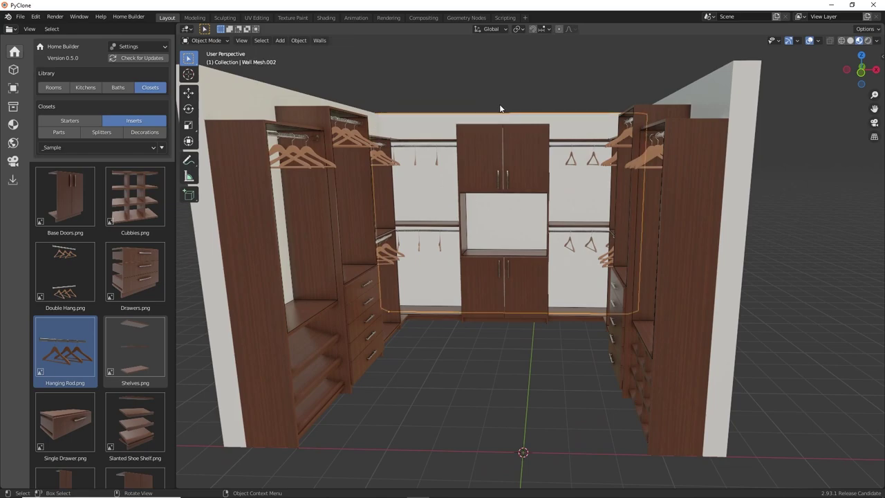
right_click(475, 180)
click(471, 183)
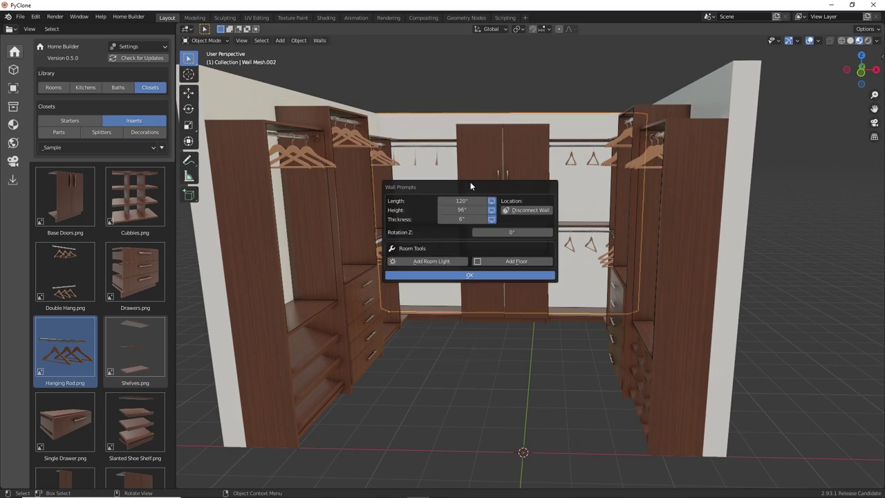
click(503, 262)
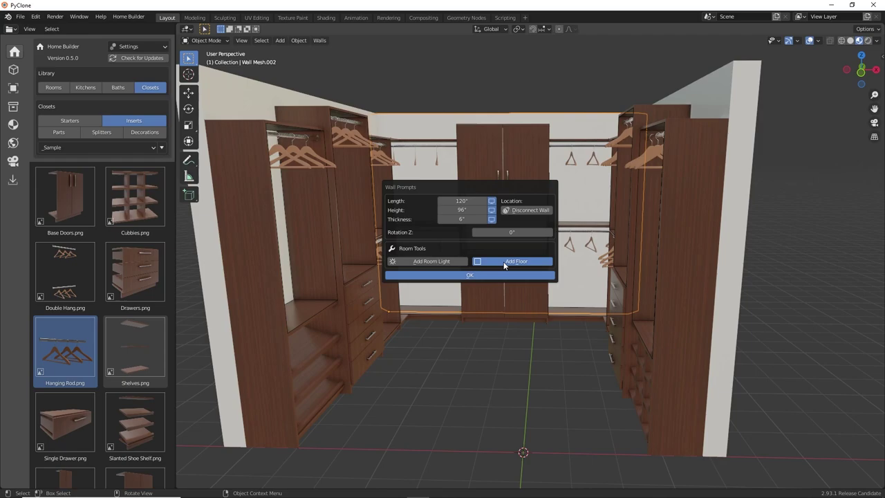
click(429, 262)
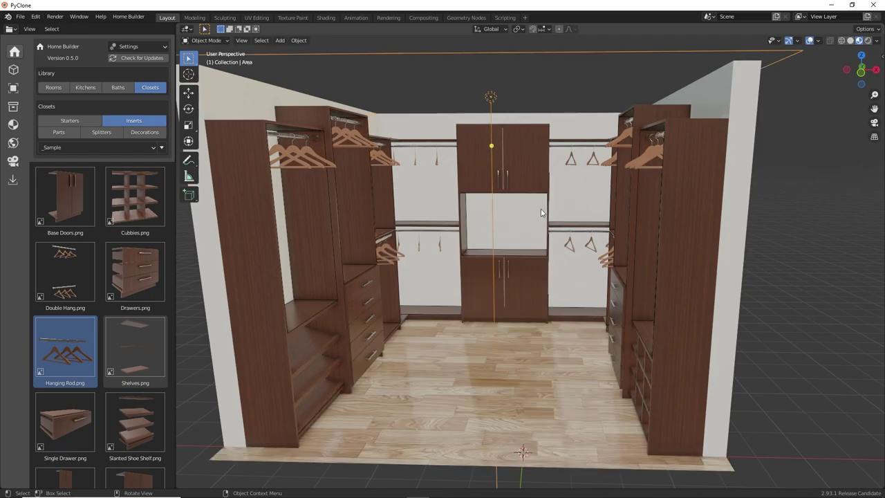
middle_drag(541, 213, 551, 271)
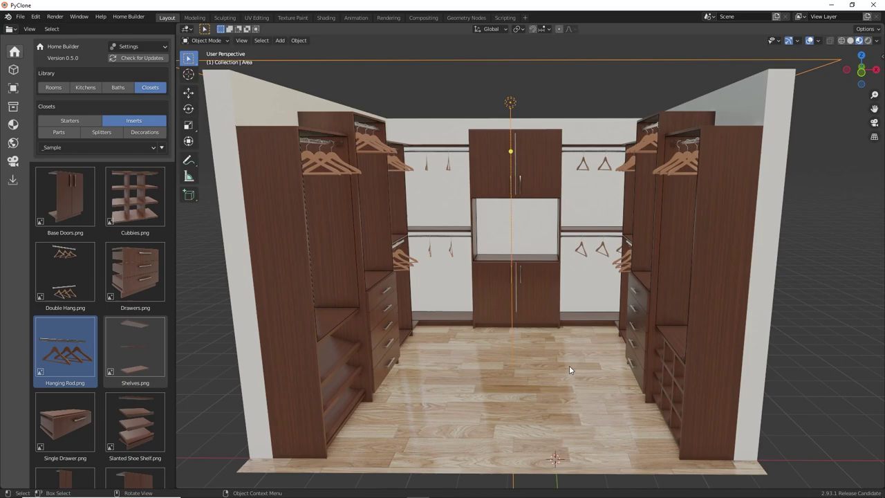
Assign Carpet Cool Grey to the floor from the Home Builder sidebar, overriding the wood planks.
click(873, 59)
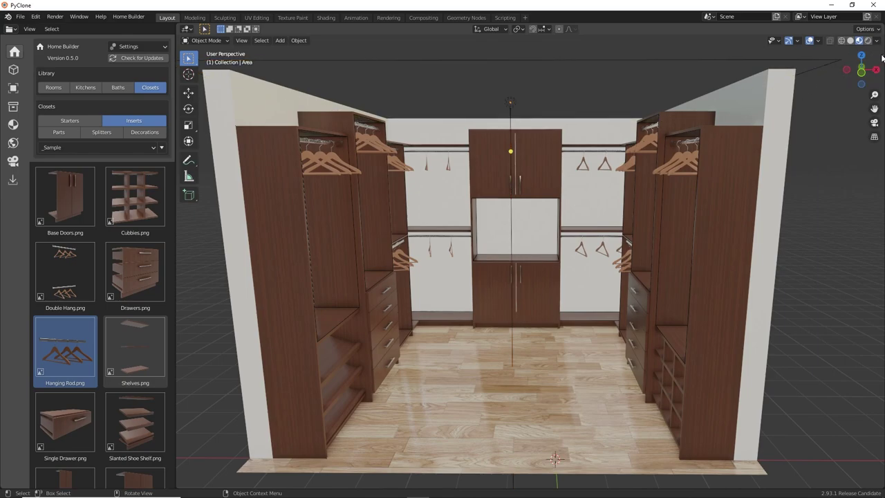
click(881, 58)
click(881, 100)
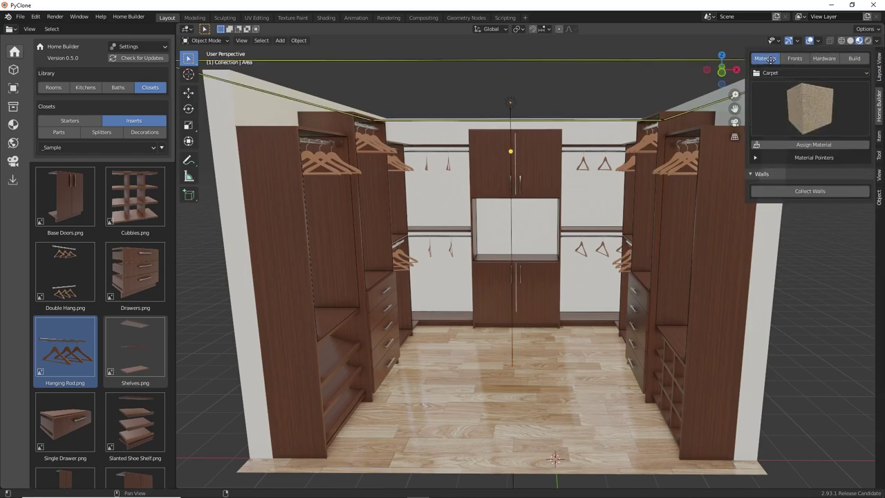
click(800, 97)
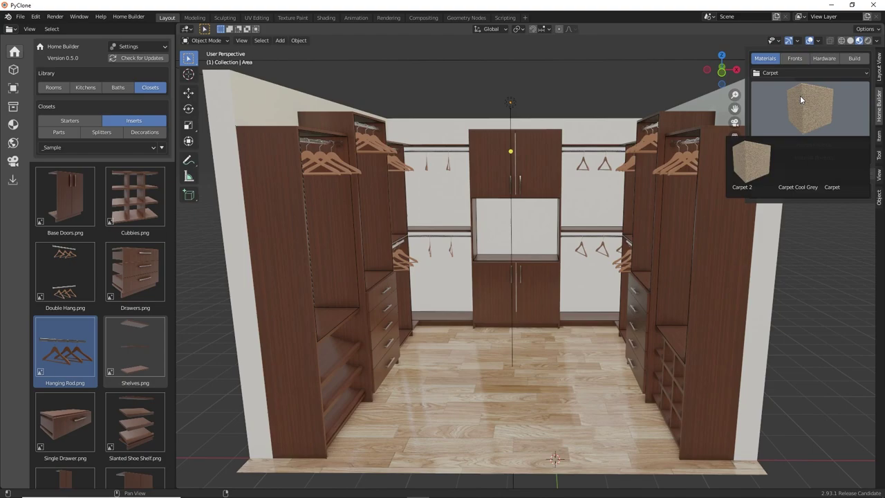
click(797, 163)
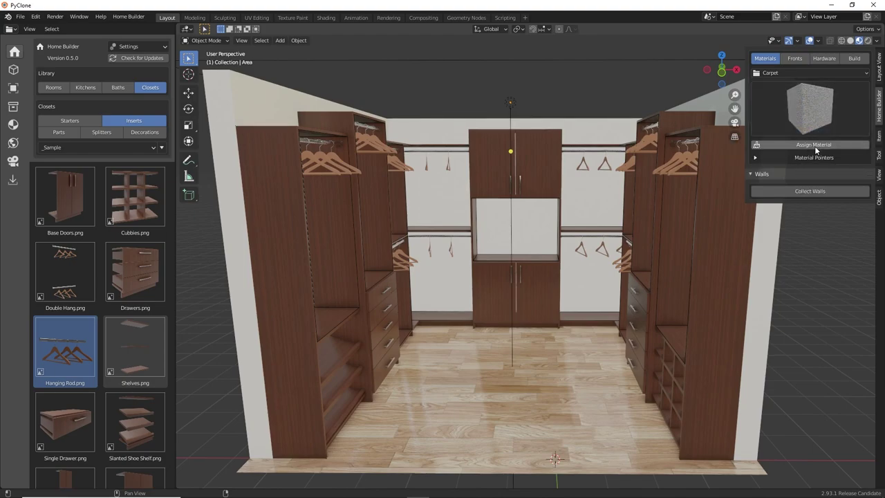
click(811, 143)
click(535, 365)
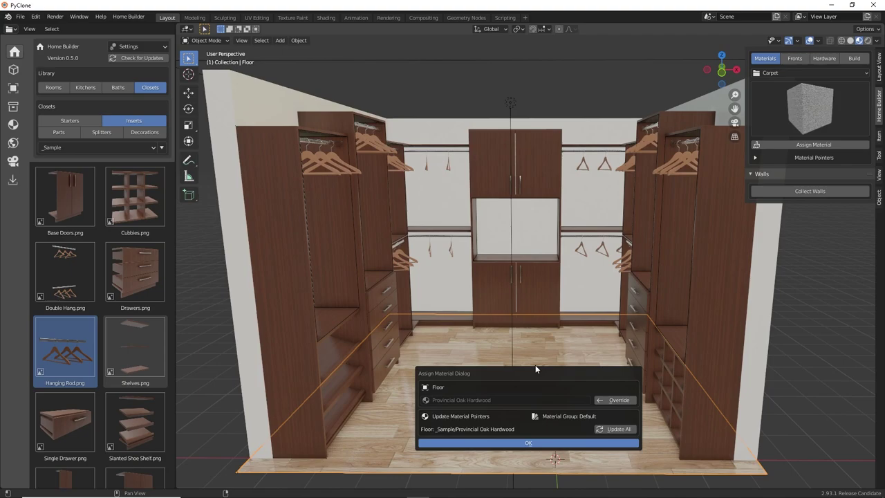
drag(539, 373, 526, 316)
click(599, 343)
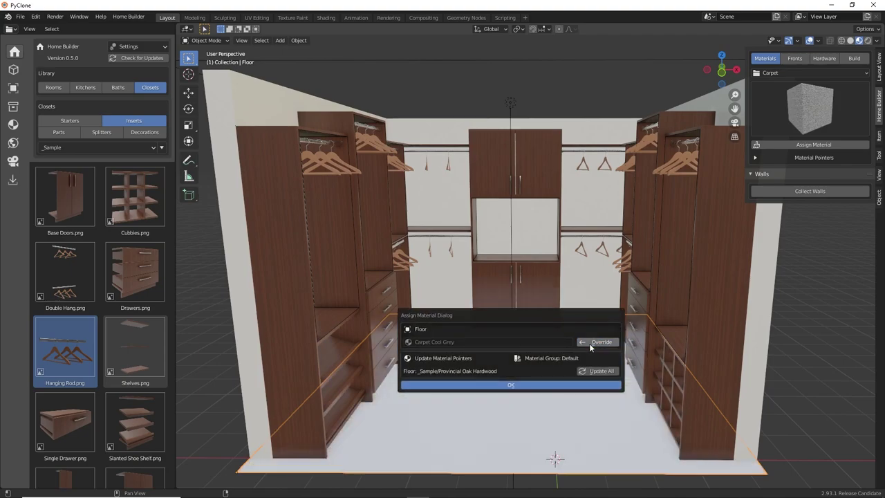
click(543, 403)
middle_drag(543, 403, 479, 407)
Set the floor's texture Scale to 6 on all three axes in Floor Prompts.
scroll(479, 409, up, 5)
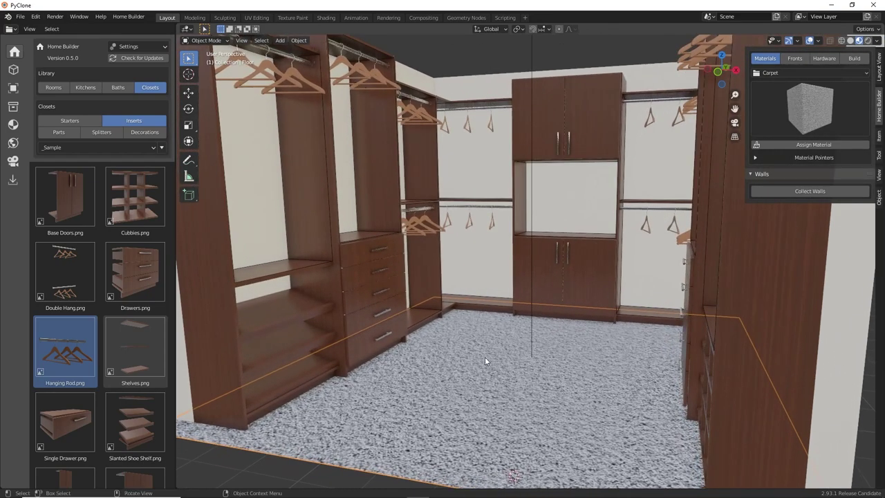
right_click(491, 340)
click(477, 316)
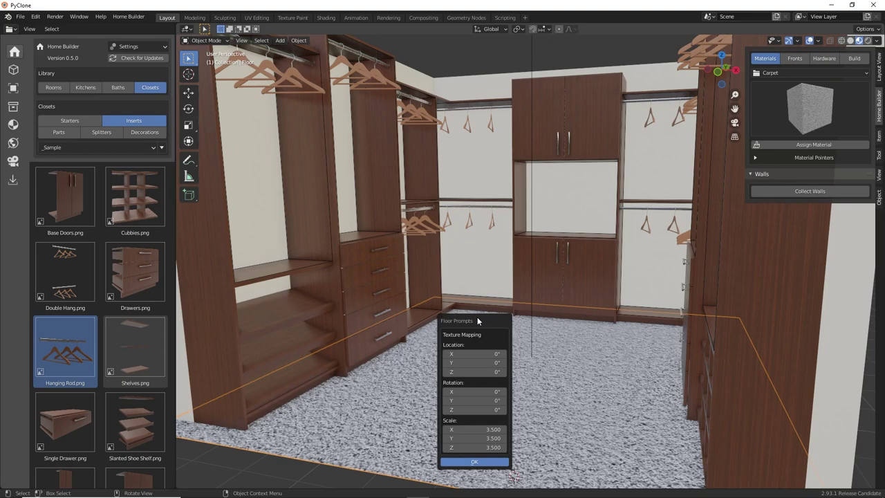
drag(477, 317, 523, 270)
drag(520, 382, 523, 407)
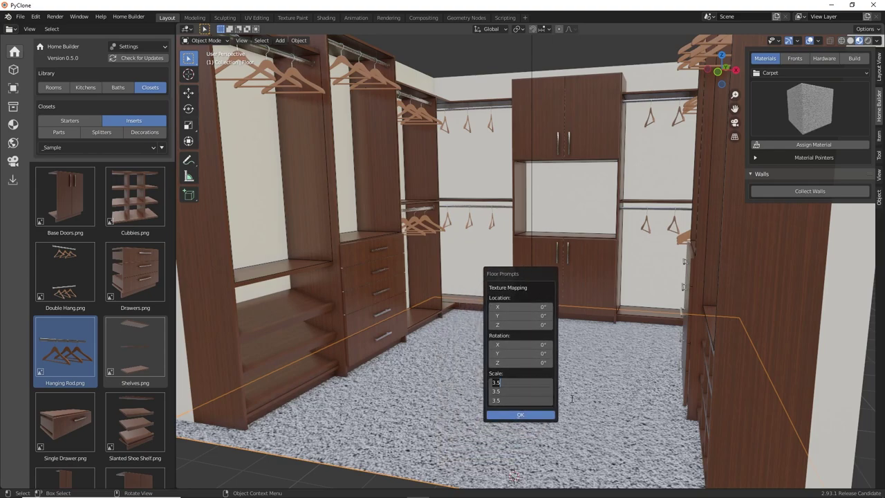
text(3.5)
key(Return)
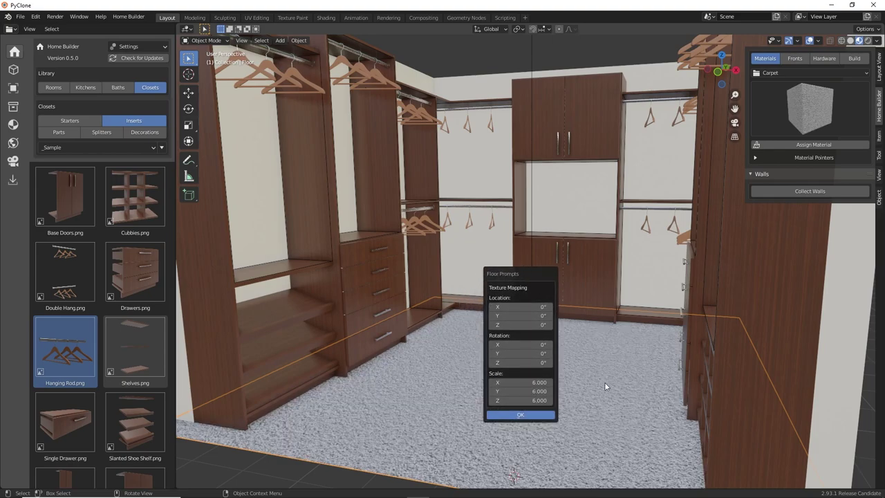
scroll(535, 372, down, 3)
scroll(537, 356, up, 2)
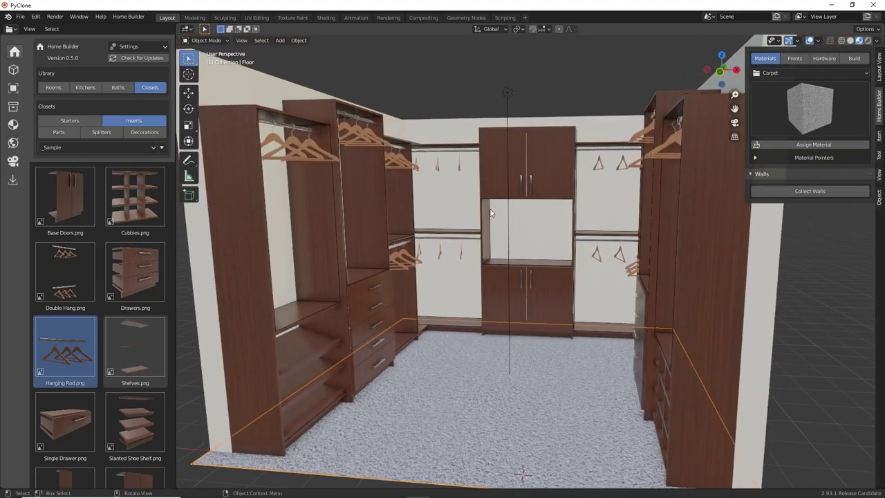
middle_drag(428, 82, 501, 339)
Preview the closet in Rendered shading, hide the sidebar, then switch to a brighter shaded view.
scroll(500, 325, up, 4)
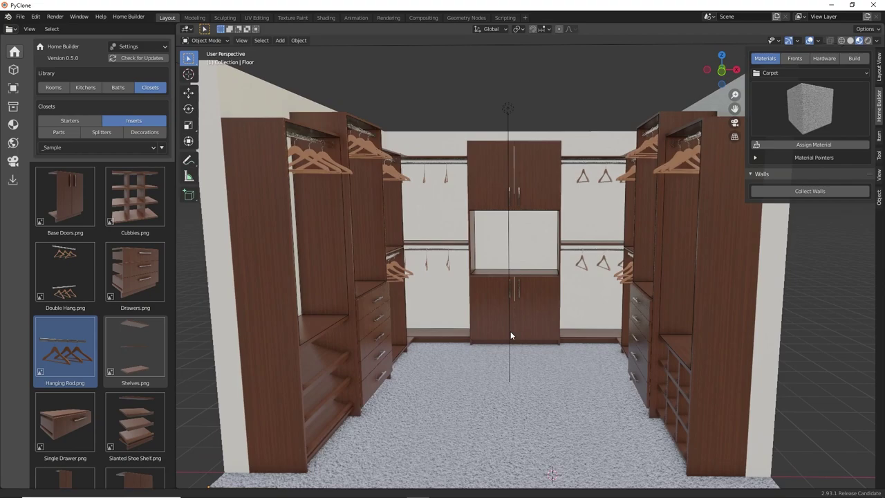
click(868, 41)
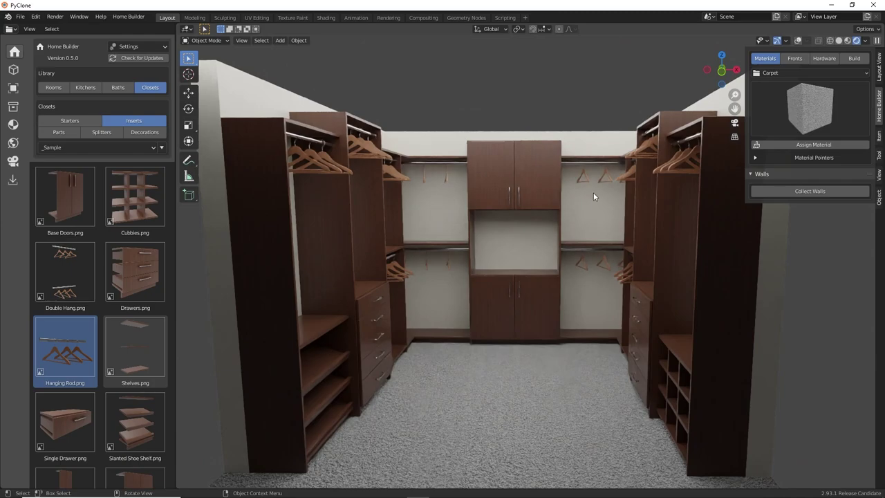
key(n)
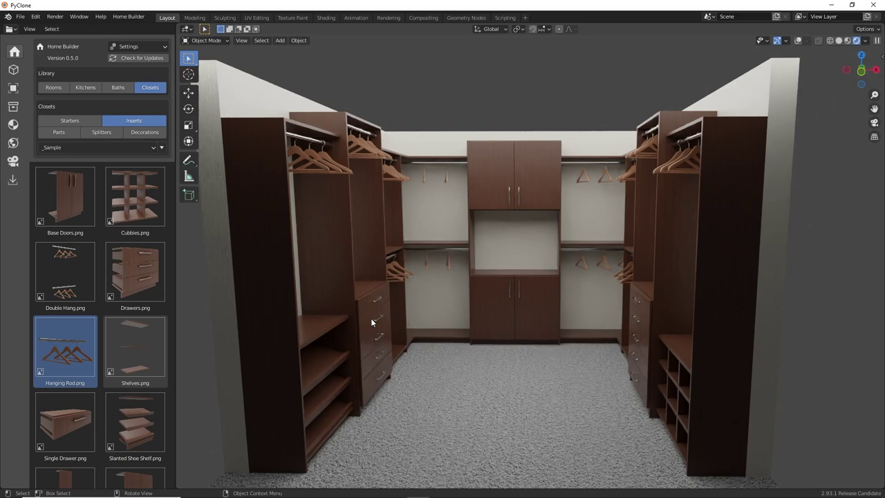
click(840, 41)
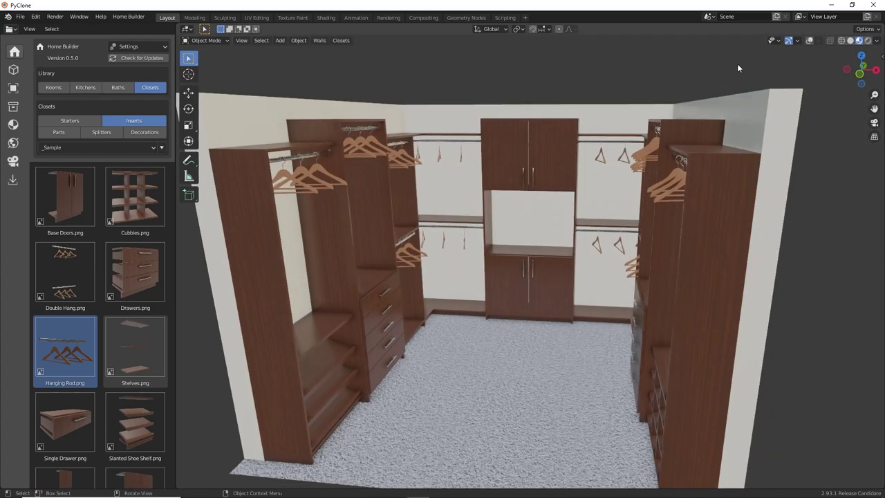
In Closet Prompts, uncheck 2: Floor and set the middle opening to 30" wide.
click(809, 40)
middle_drag(553, 210, 484, 207)
right_click(480, 207)
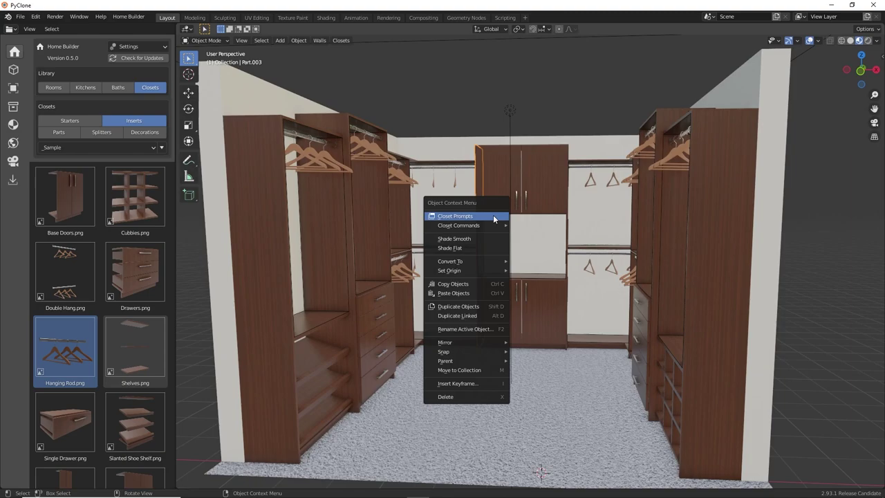
click(484, 213)
drag(484, 216, 325, 170)
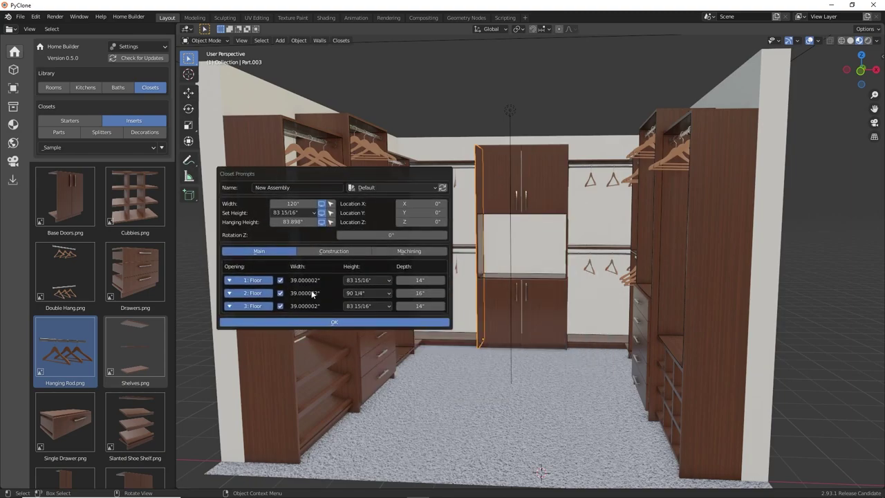
click(280, 293)
mouse_move(315, 293)
mouse_down()
mouse_move(299, 293)
mouse_move(312, 293)
mouse_up()
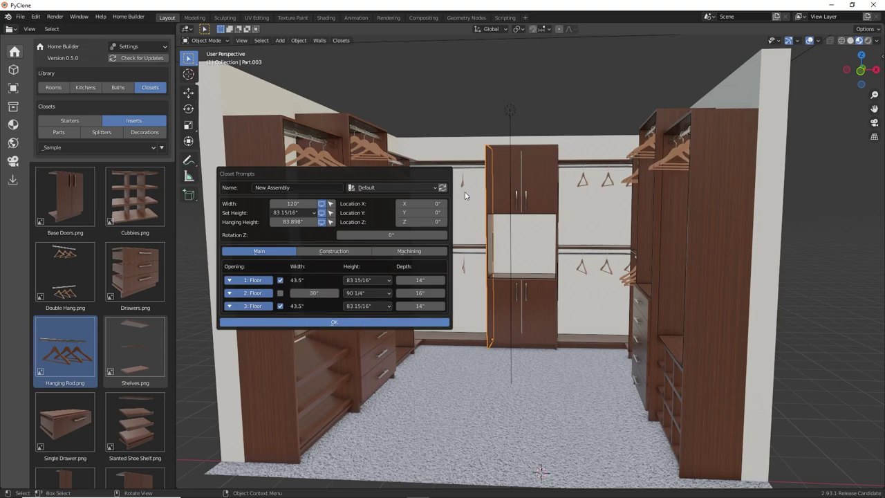
middle_drag(459, 366, 499, 351)
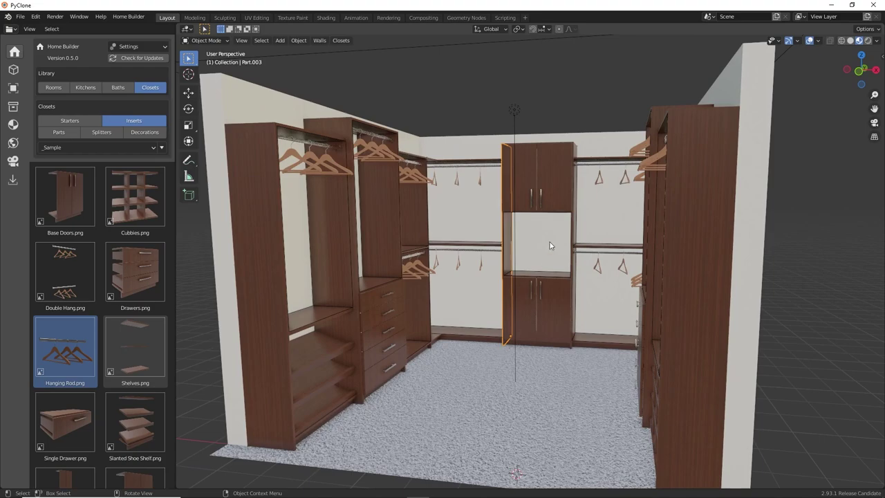
click(480, 86)
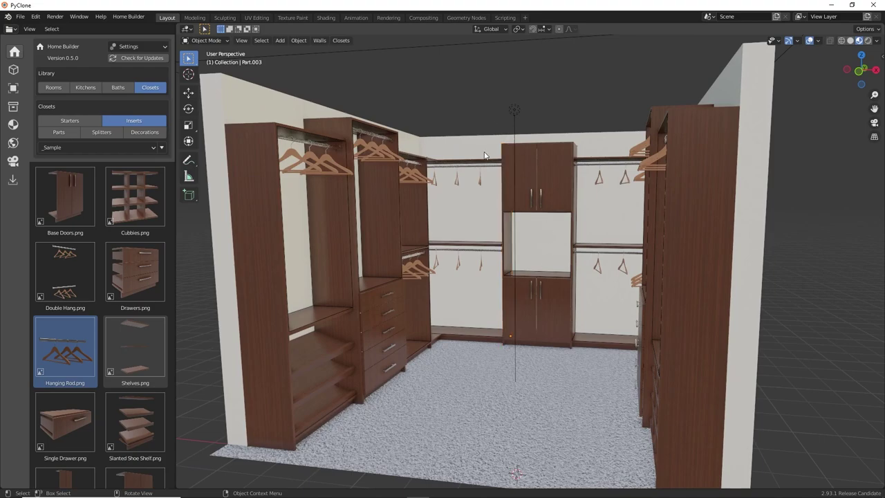
mouse_move(506, 204)
middle_down()
mouse_move(493, 242)
mouse_move(533, 254)
middle_up()
Switch the viewport to Rendered shading to preview the carpeted U-shaped closet.
key(z)
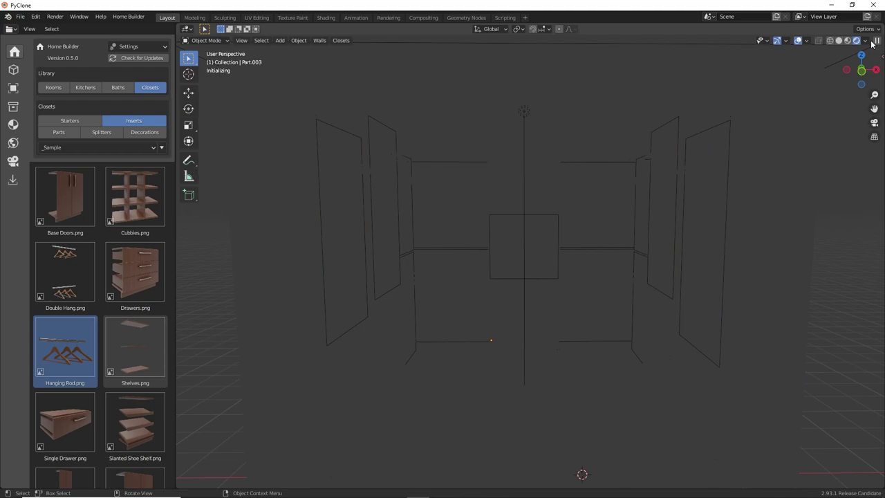